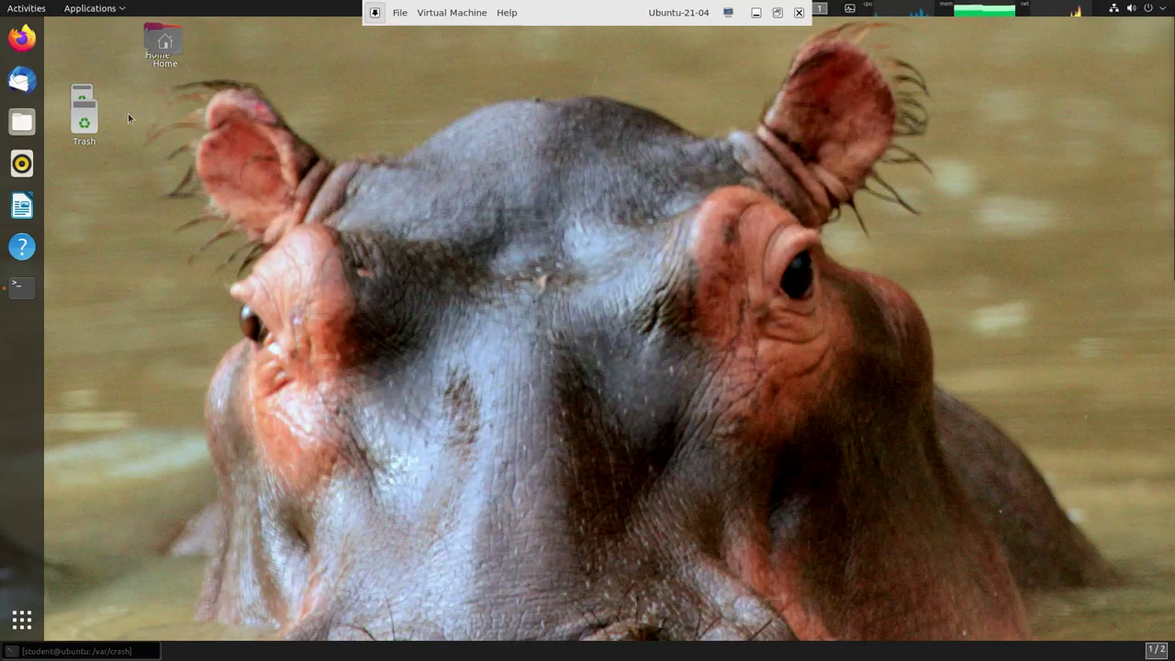
- Launch Software from Applications > System Tools and maximize its window on the Explore page
{"action": "left_click", "coordinate": [110, 17]}
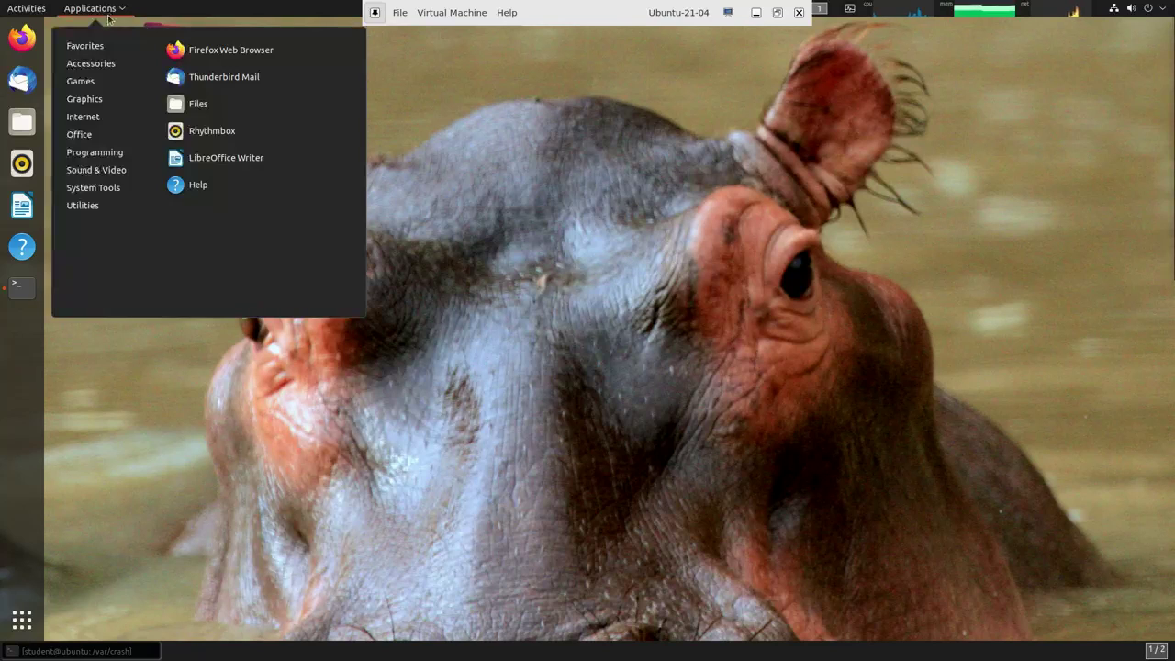
{"action": "mouse_move", "coordinate": [96, 190]}
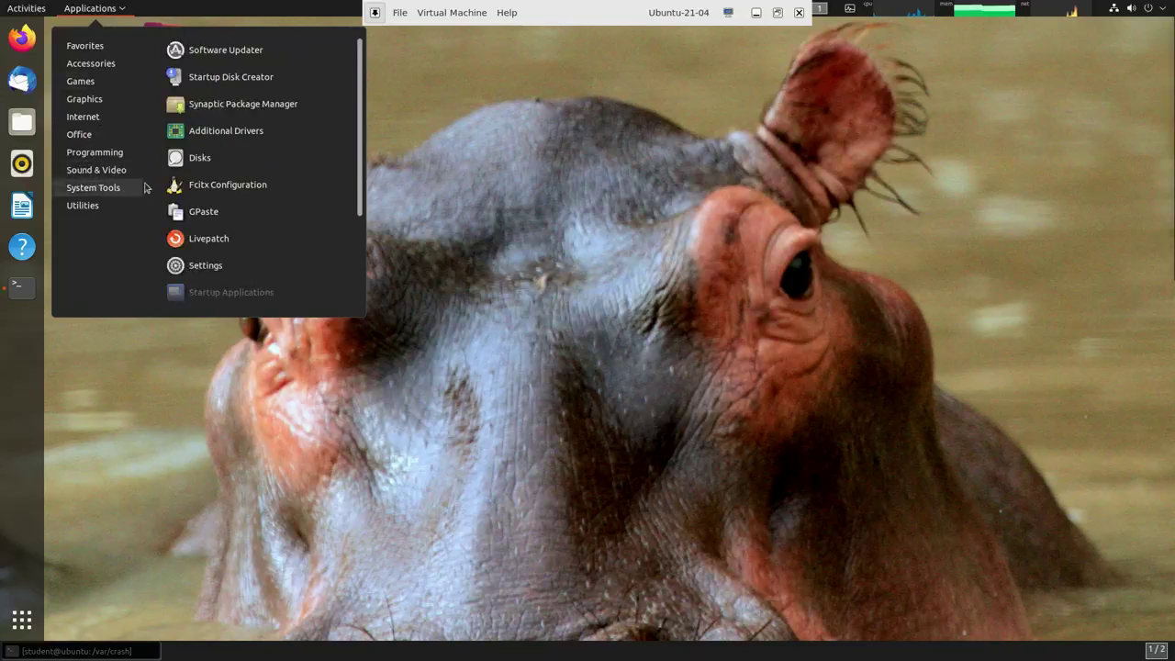
{"action": "scroll", "coordinate": [257, 200], "scroll_direction": "down", "scroll_amount": 5}
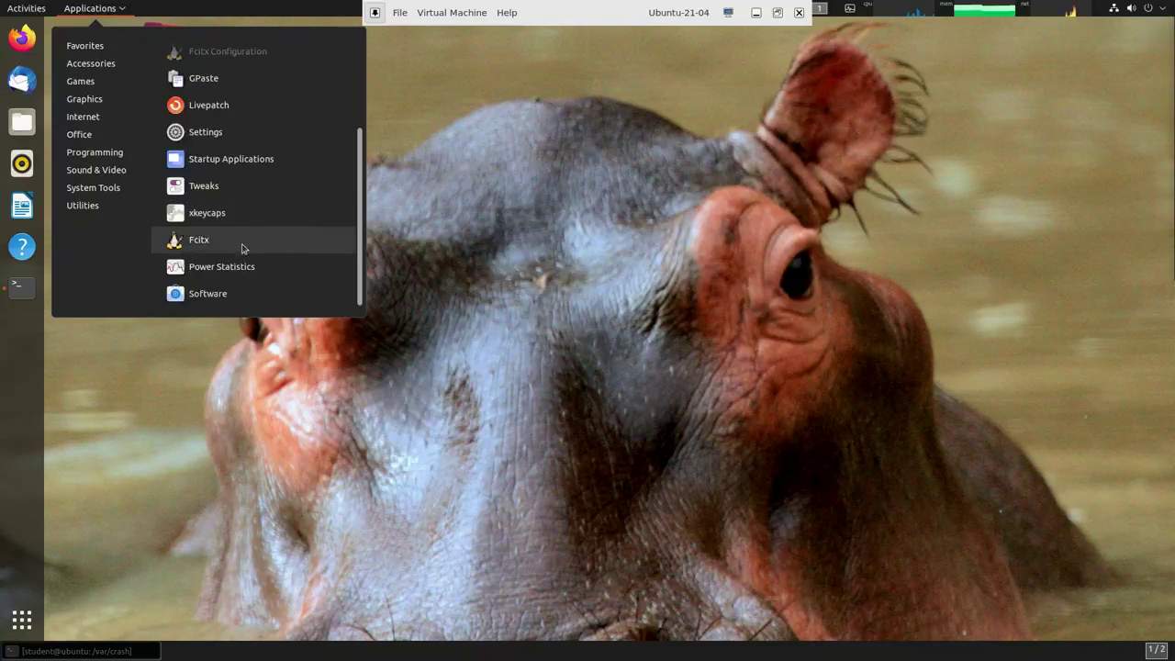
{"action": "left_click", "coordinate": [209, 294]}
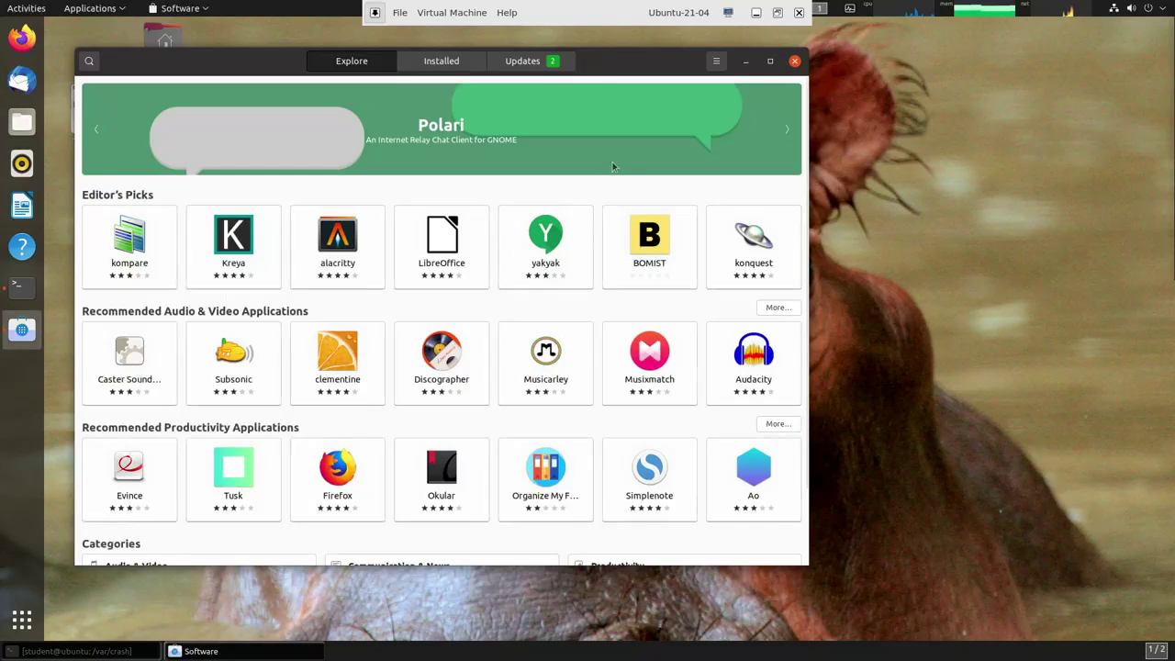
{"action": "left_click", "coordinate": [772, 61]}
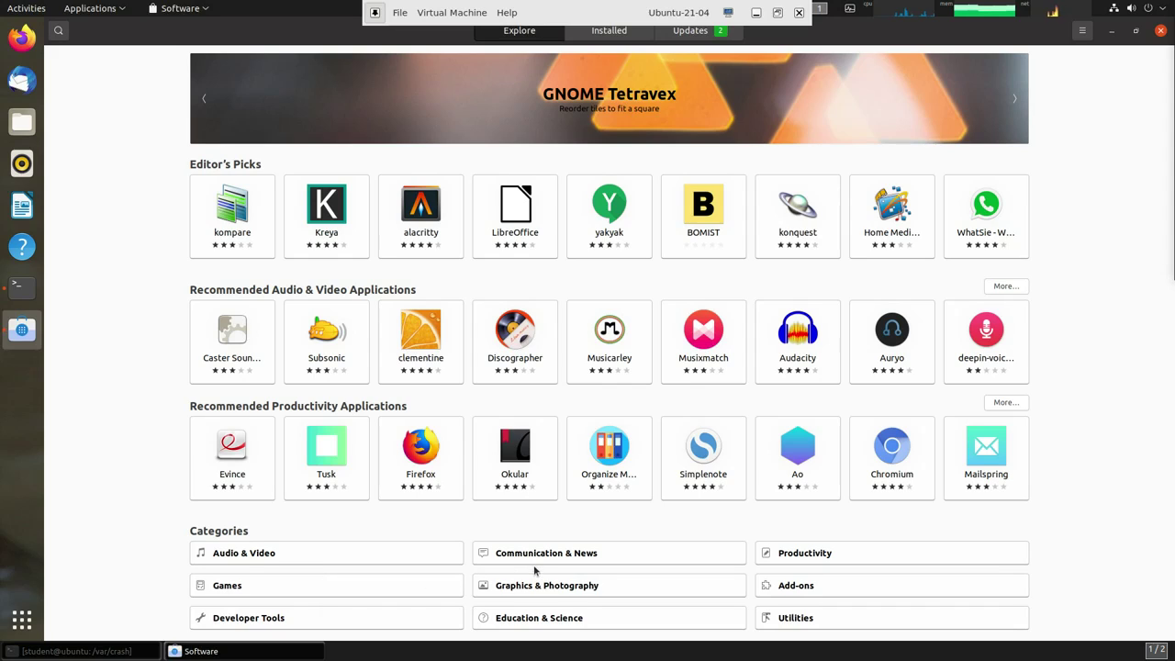
- Look through the Utilities category, then go back to the Explore page
{"action": "left_click", "coordinate": [809, 624]}
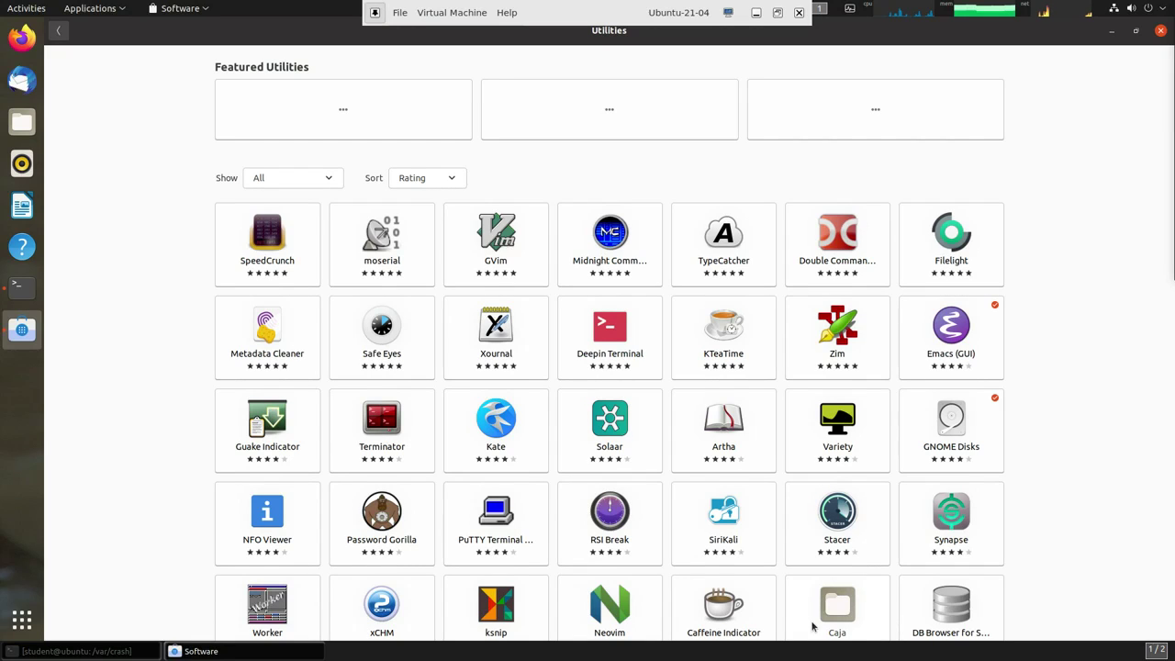
{"action": "left_click", "coordinate": [59, 31]}
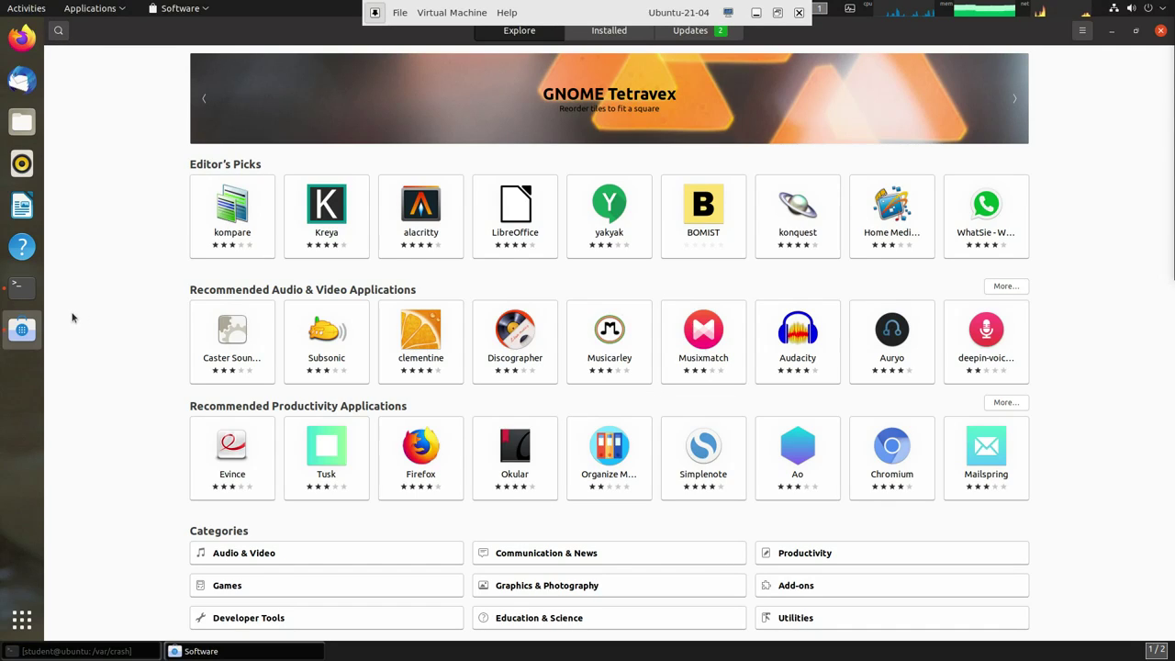
- Search for 'terminal', view the GNUstep Terminal details, then return to the results and edit the query
{"action": "left_click", "coordinate": [58, 31]}
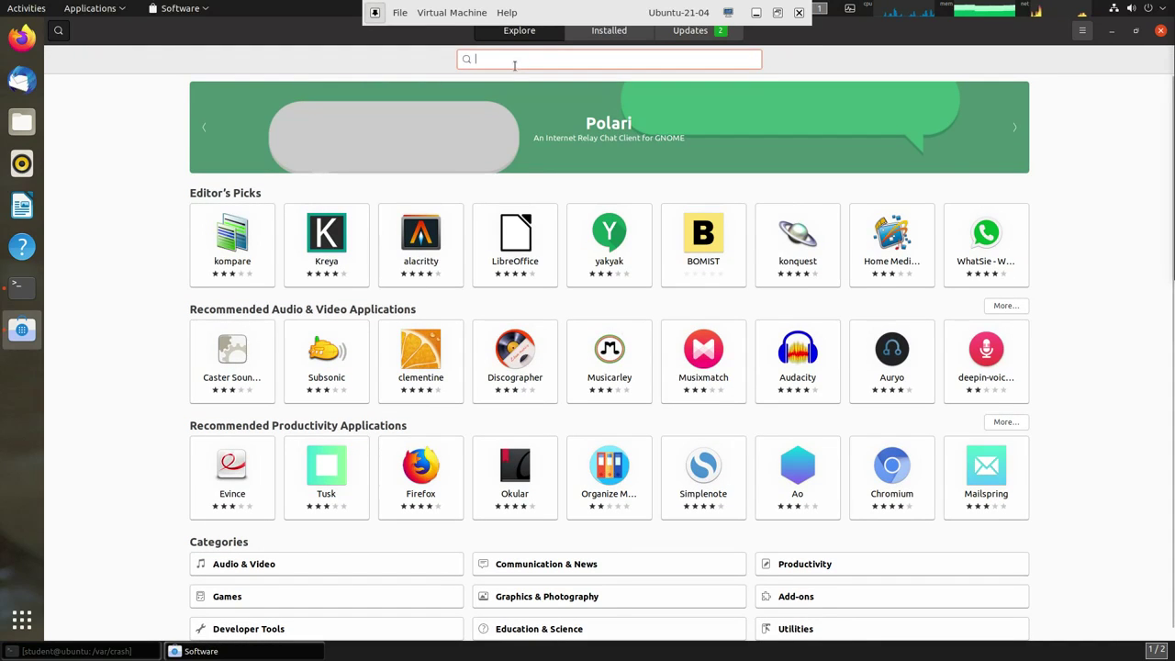
{"action": "type", "text": "terminal"}
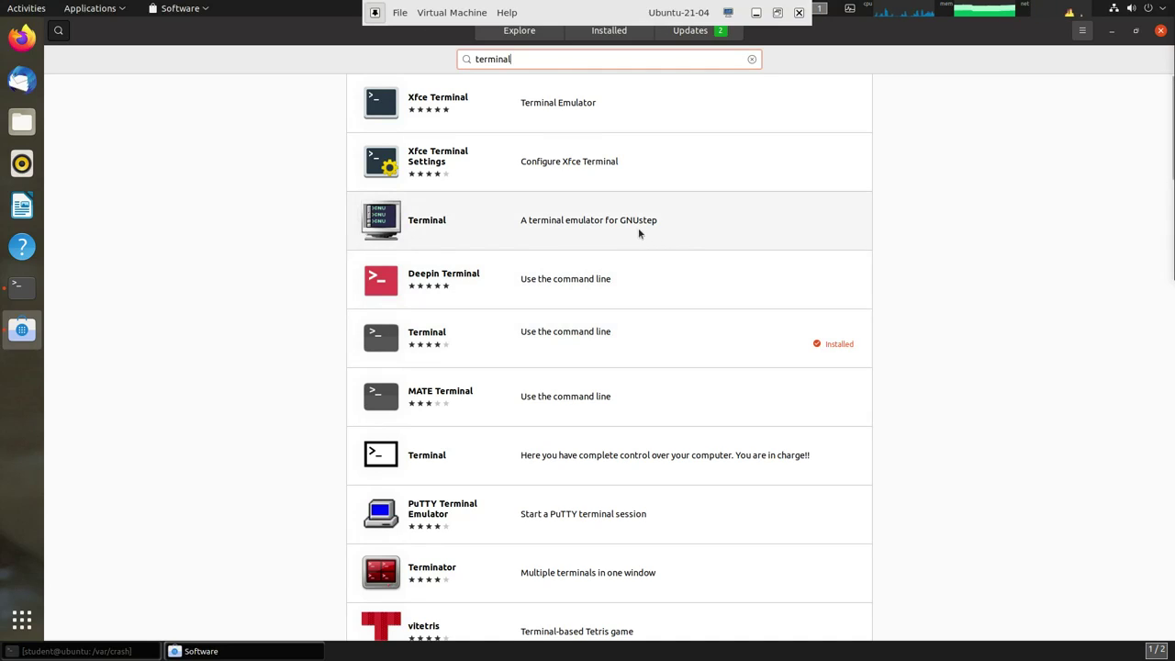
{"action": "left_click", "coordinate": [389, 217]}
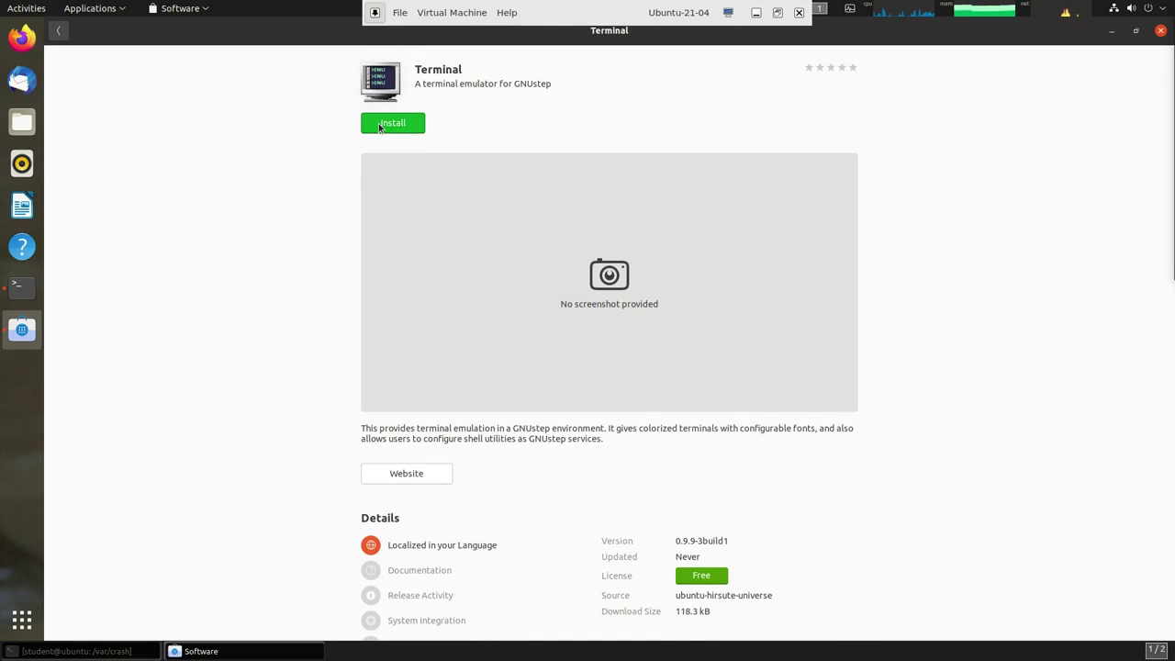
{"action": "left_click", "coordinate": [61, 33]}
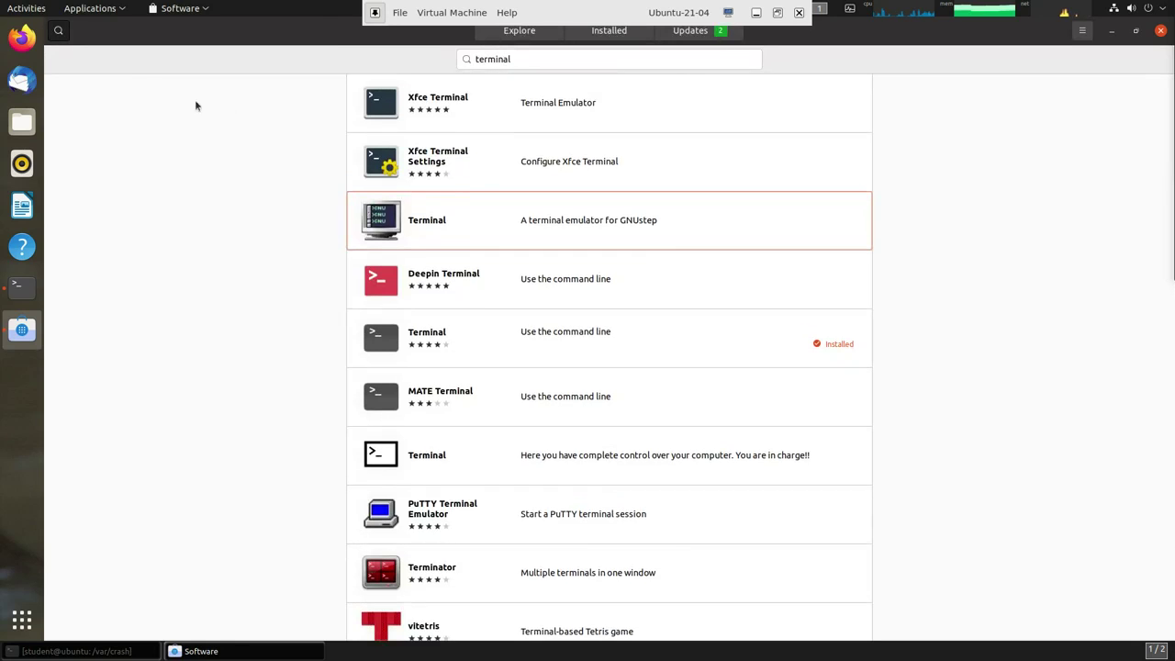
{"action": "left_click", "coordinate": [516, 59]}
- Replace the query with 'cheese' and open the Cheese app's details page
{"action": "key", "text": "BackSpace"}
{"action": "key", "text": "BackSpace"}
{"action": "key", "text": "BackSpace"}
{"action": "key", "text": "BackSpace"}
{"action": "key", "text": "BackSpace"}
{"action": "key", "text": "BackSpace"}
{"action": "key", "text": "BackSpace"}
{"action": "key", "text": "BackSpace"}
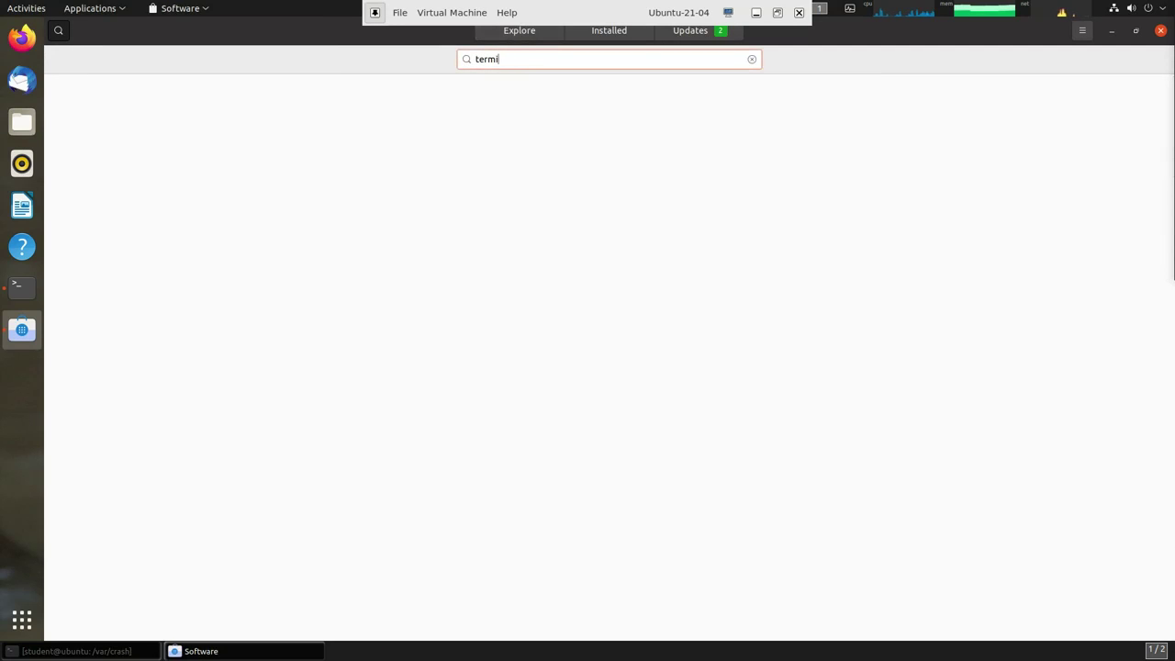
{"action": "type", "text": "cheese"}
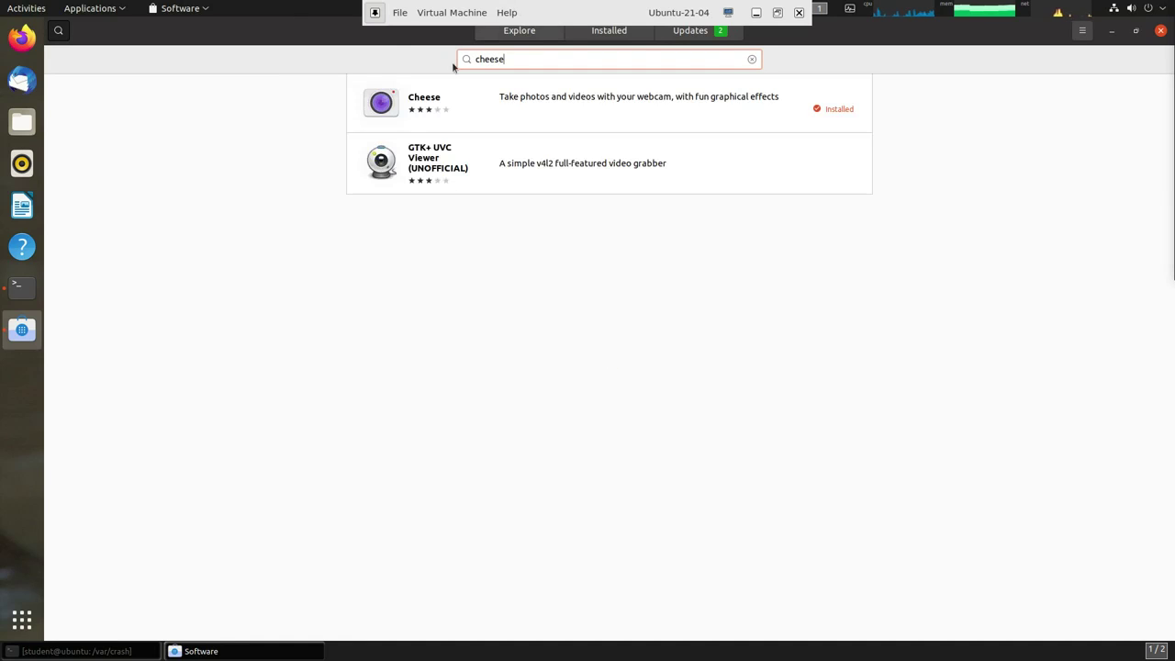
{"action": "left_click", "coordinate": [591, 100]}
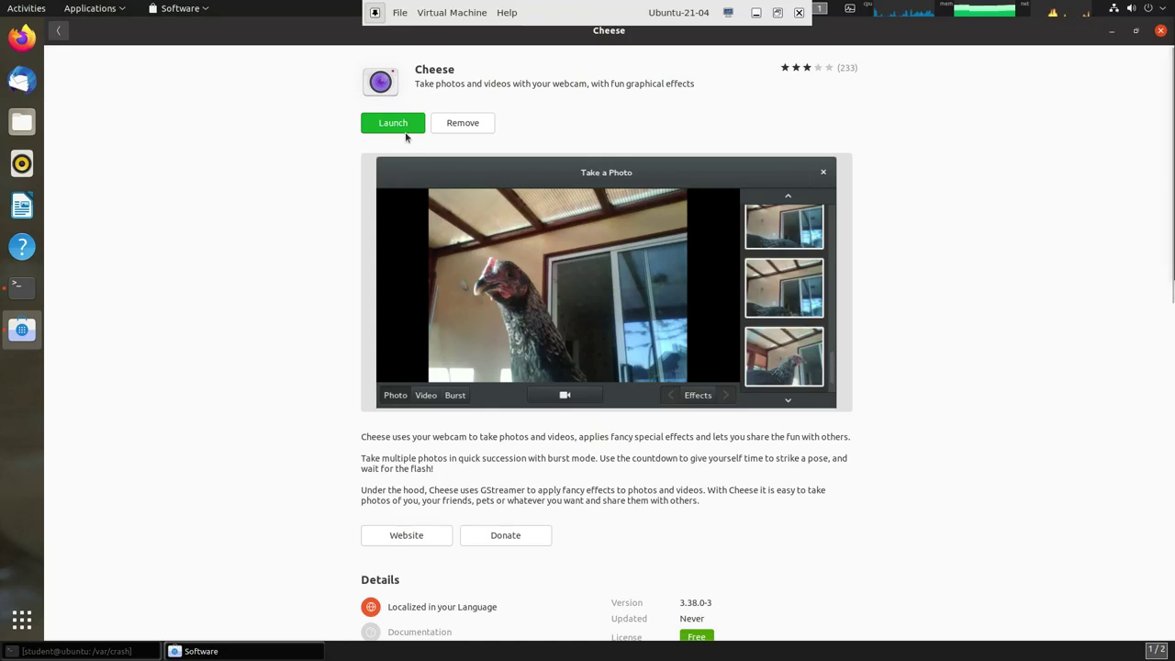
- Remove Cheese, confirming and authorising with the account password
{"action": "left_click", "coordinate": [468, 124]}
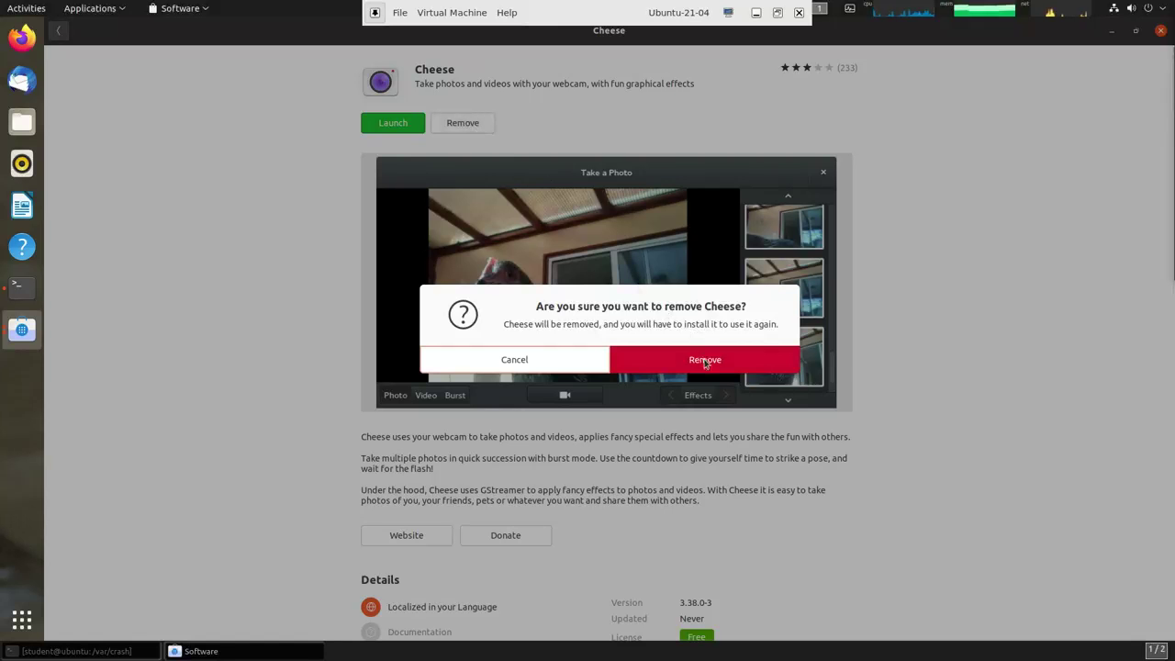
{"action": "left_click", "coordinate": [705, 360]}
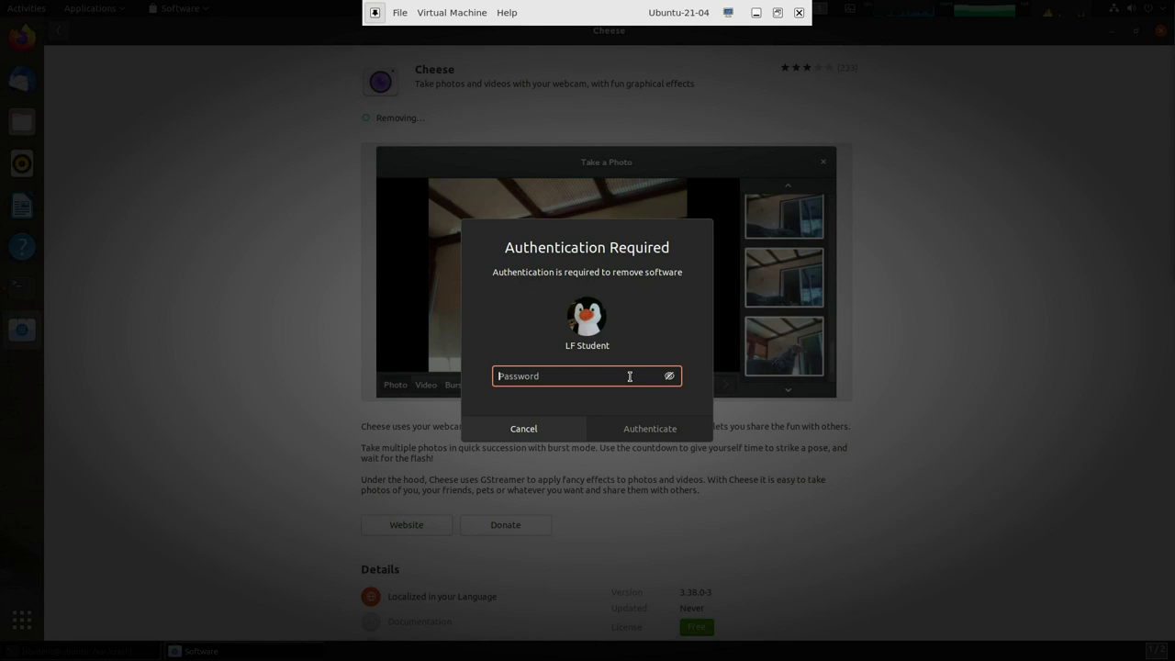
{"action": "type", "text": "********"}
{"action": "key", "text": "Return"}
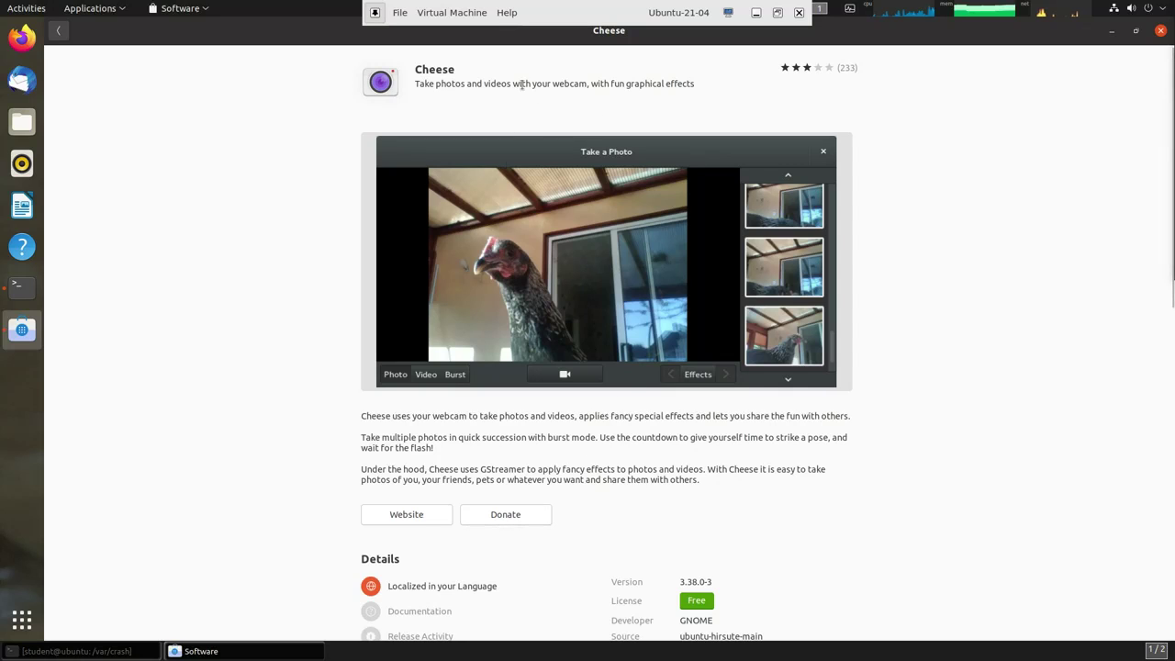
- Reinstall Cheese, authenticating with the account password again
{"action": "left_click", "coordinate": [398, 126]}
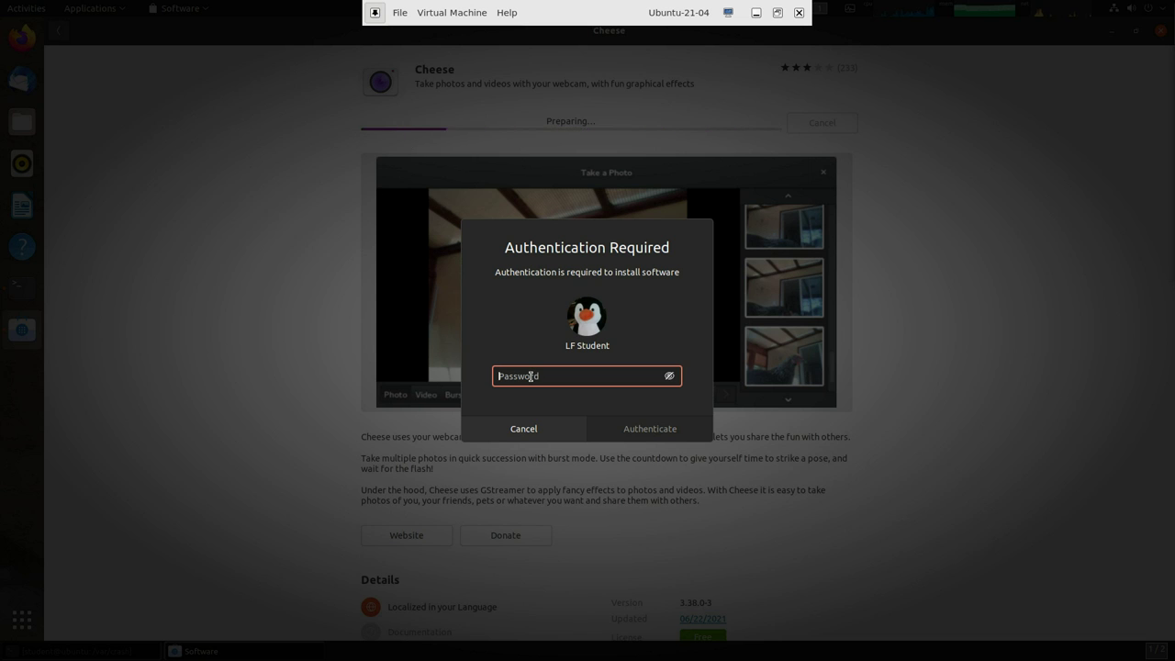
{"action": "type", "text": "student"}
{"action": "key", "text": "Return"}
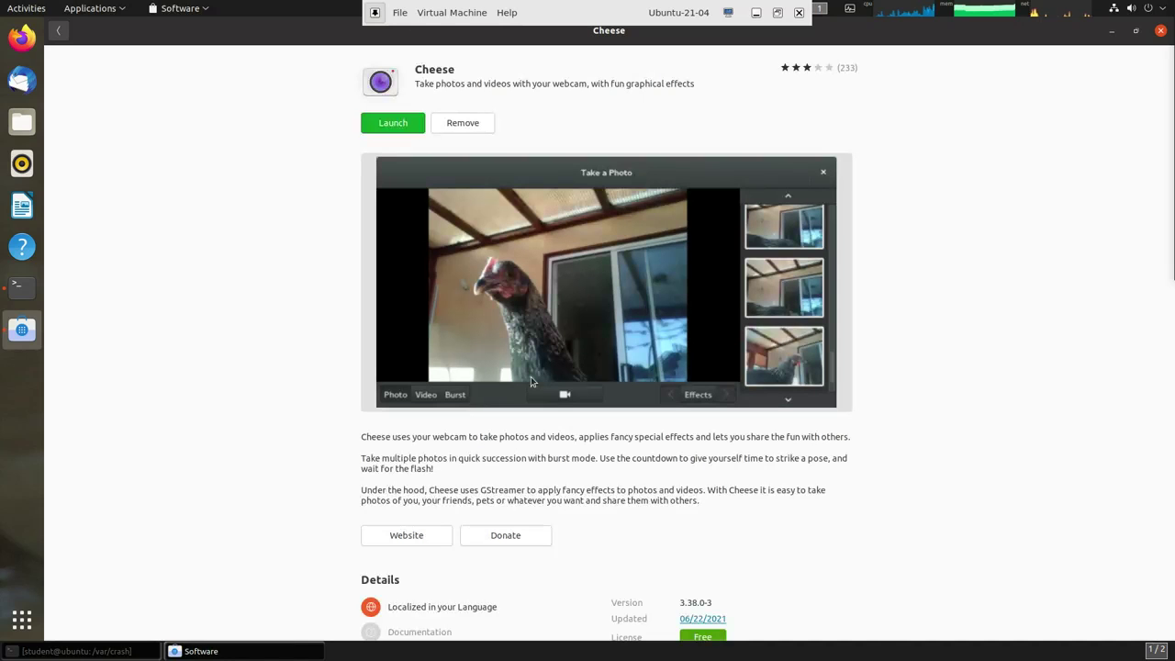
- Review the Installed list and the two pending updates, then close GNOME Software
{"action": "left_click", "coordinate": [58, 31]}
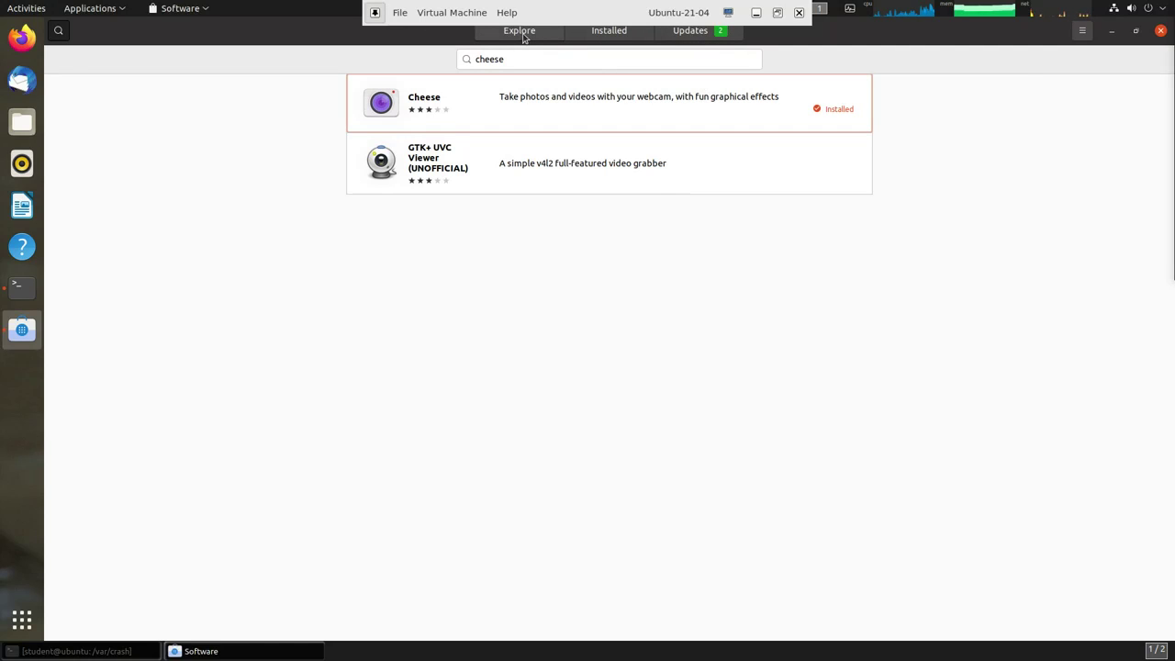
{"action": "left_click", "coordinate": [612, 37]}
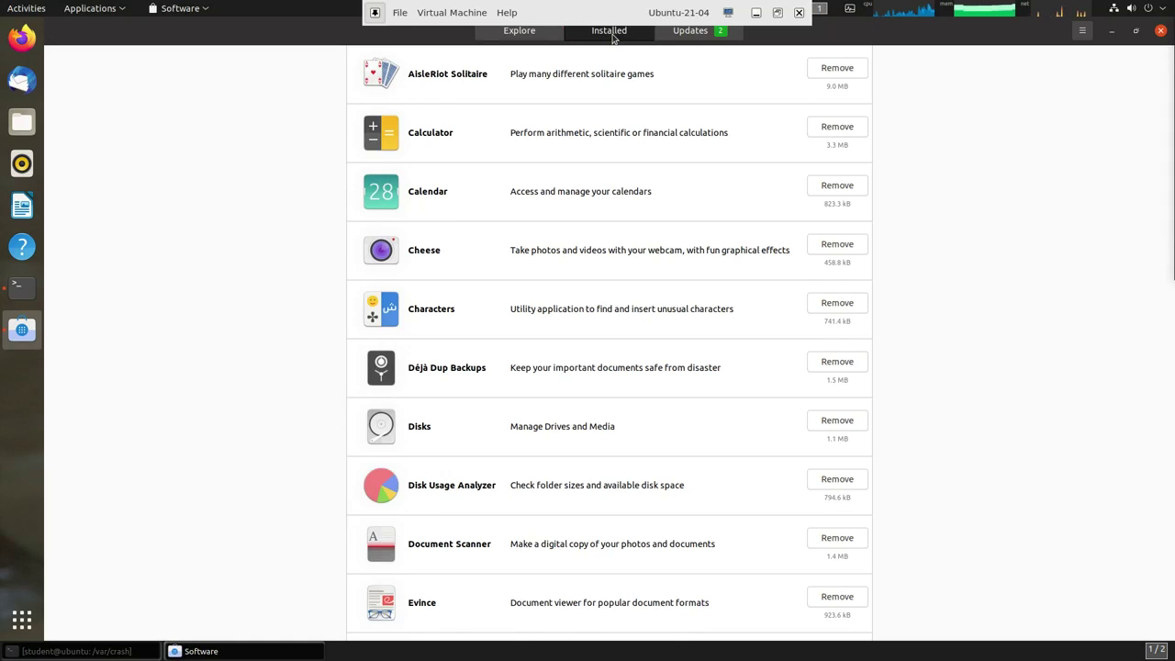
{"action": "left_click", "coordinate": [689, 33]}
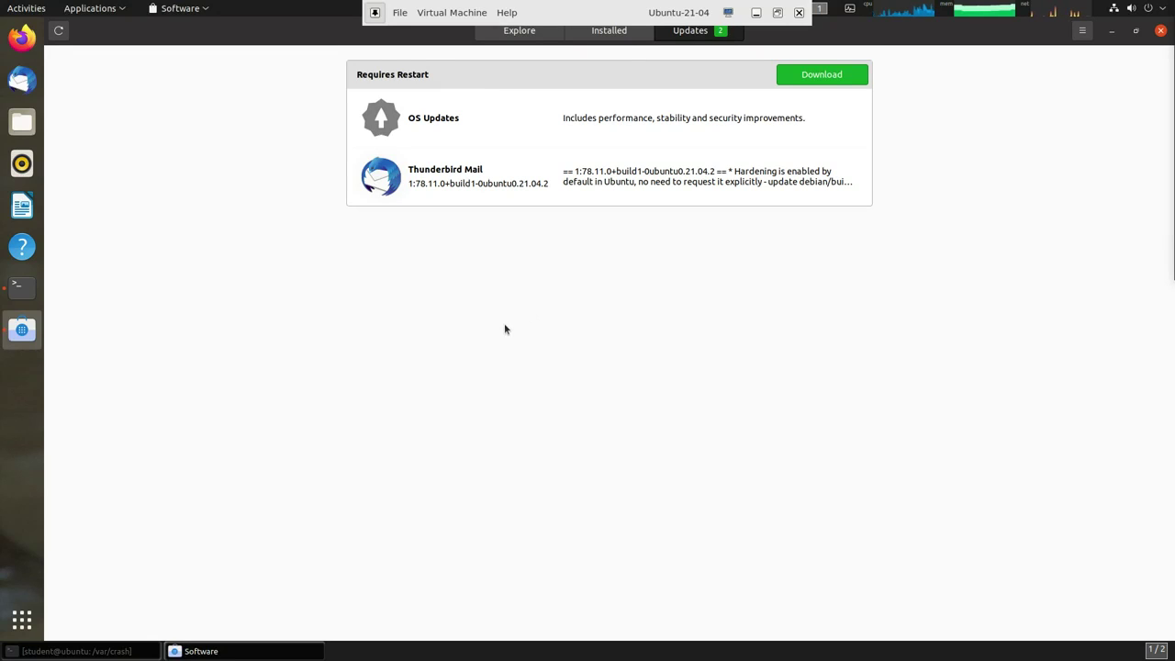
{"action": "left_click", "coordinate": [1160, 32]}
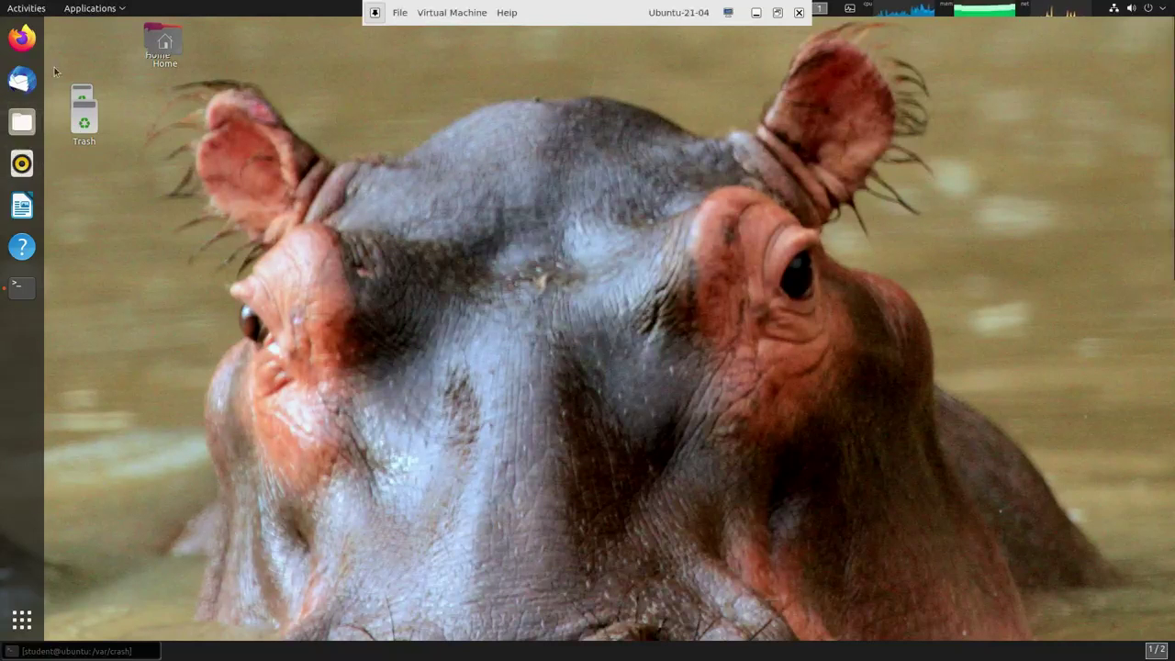
- Browse the Applications menu to System Tools, where Synaptic Package Manager is listed
{"action": "left_click", "coordinate": [97, 13]}
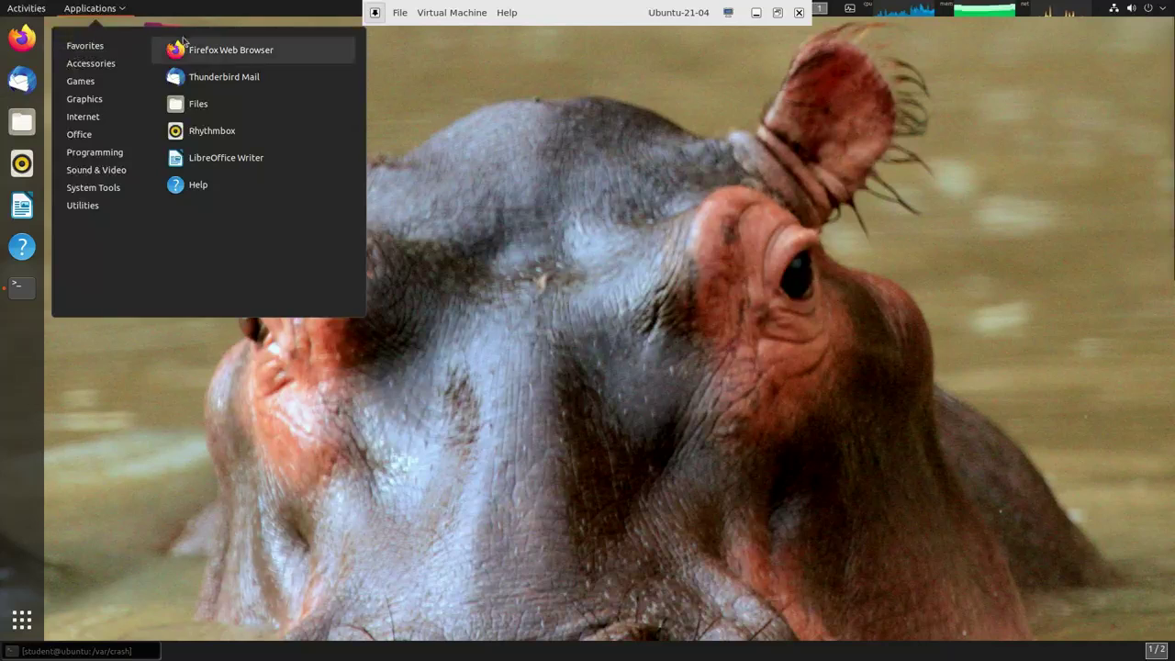
{"action": "mouse_move", "coordinate": [99, 206]}
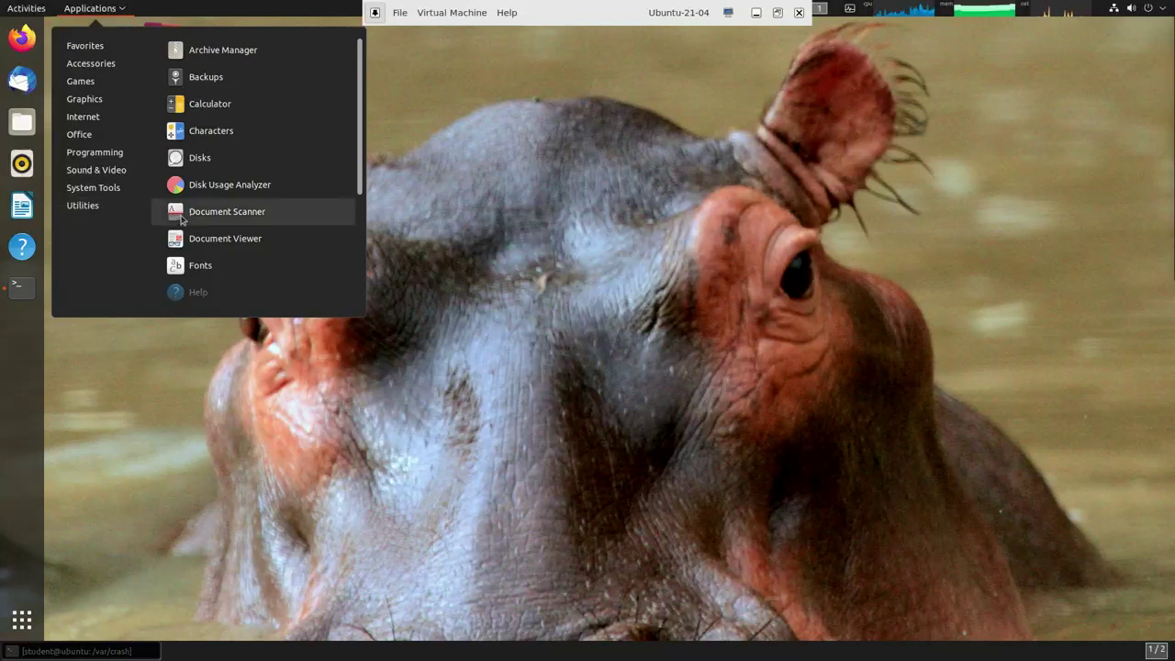
{"action": "scroll", "coordinate": [193, 240], "scroll_direction": "down", "scroll_amount": 4}
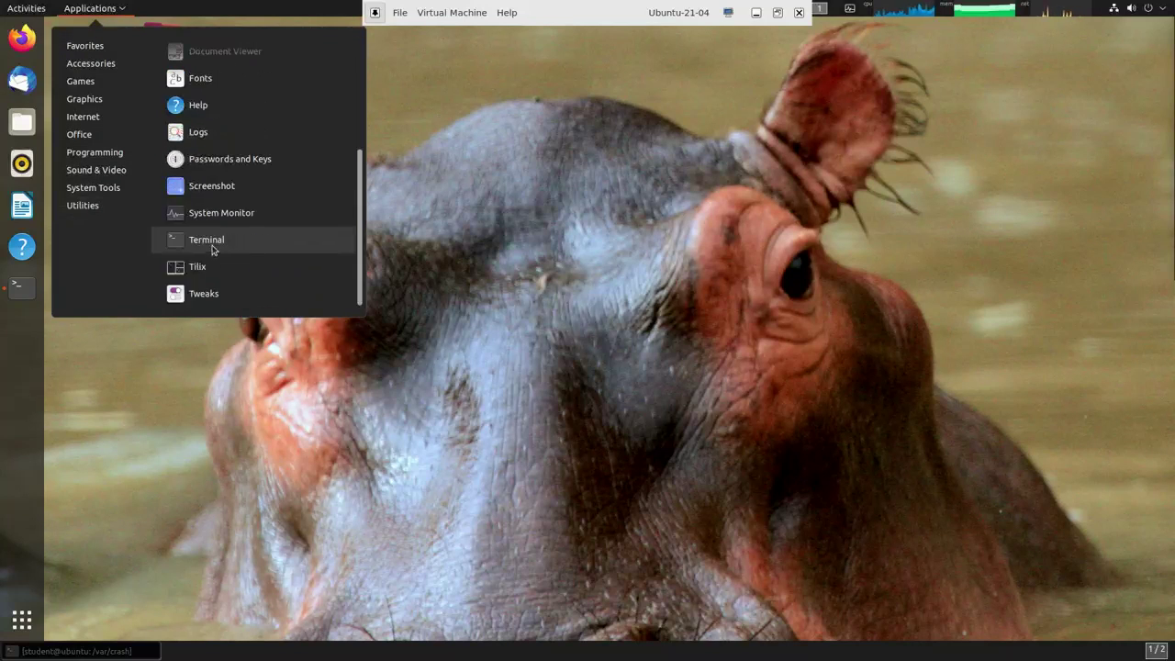
{"action": "scroll", "coordinate": [218, 243], "scroll_direction": "up", "scroll_amount": 4}
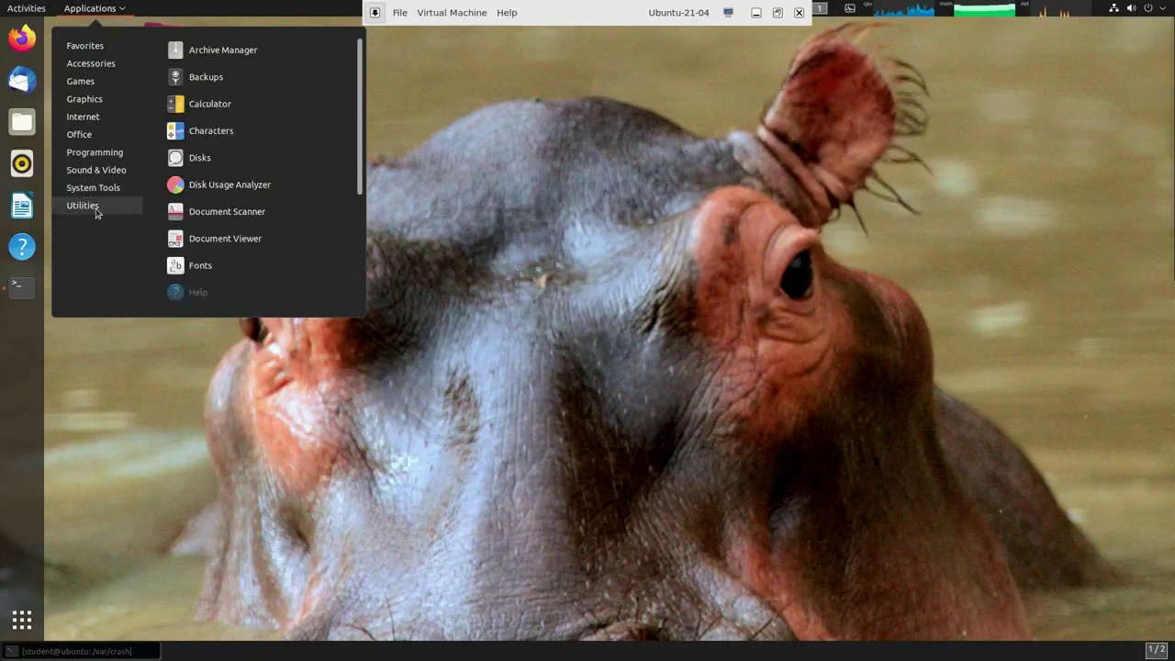
{"action": "mouse_move", "coordinate": [106, 188]}
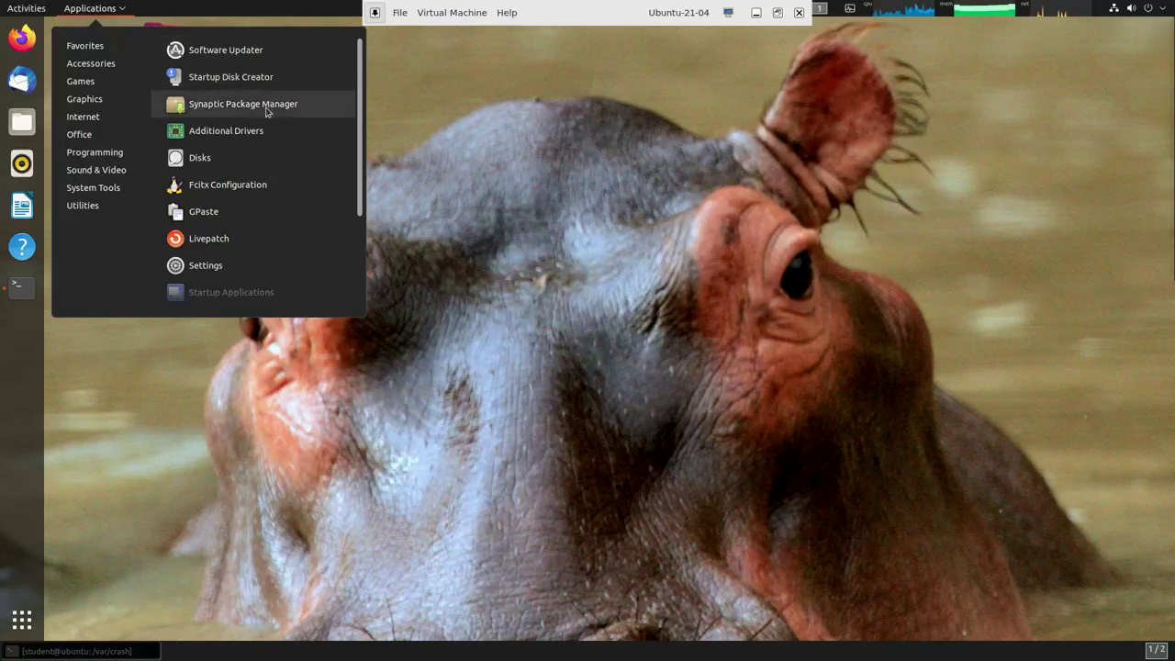
- Launch Synaptic Package Manager, authenticate with the account password, and dismiss the Quick Introduction
{"action": "left_click", "coordinate": [266, 108]}
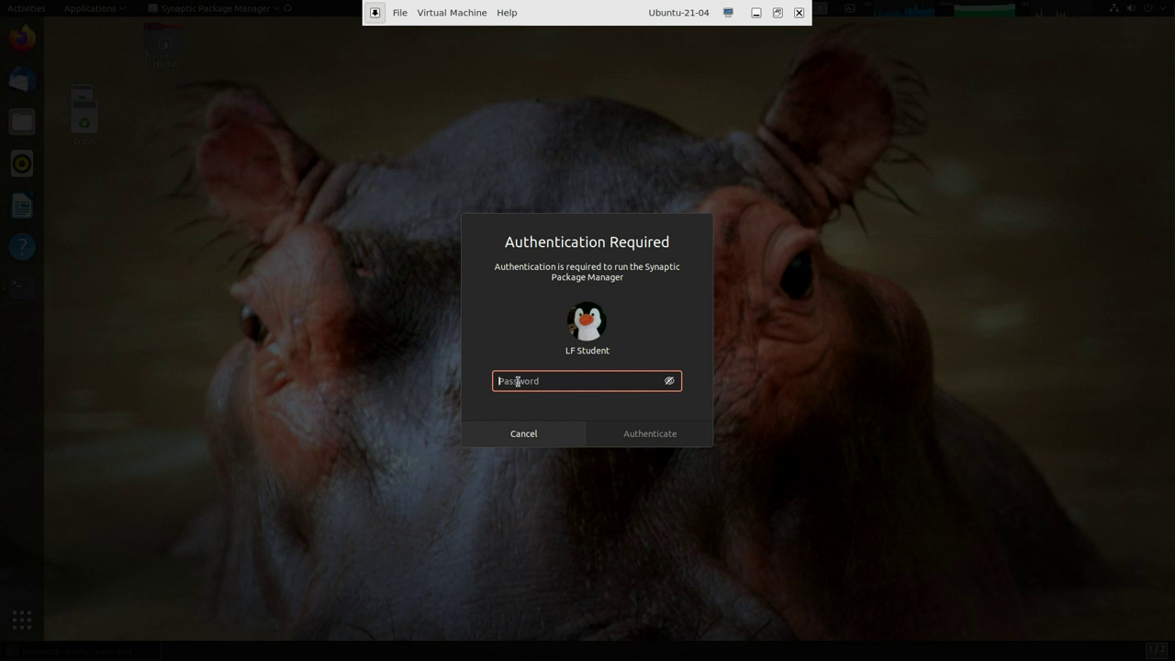
{"action": "type", "text": "stu"}
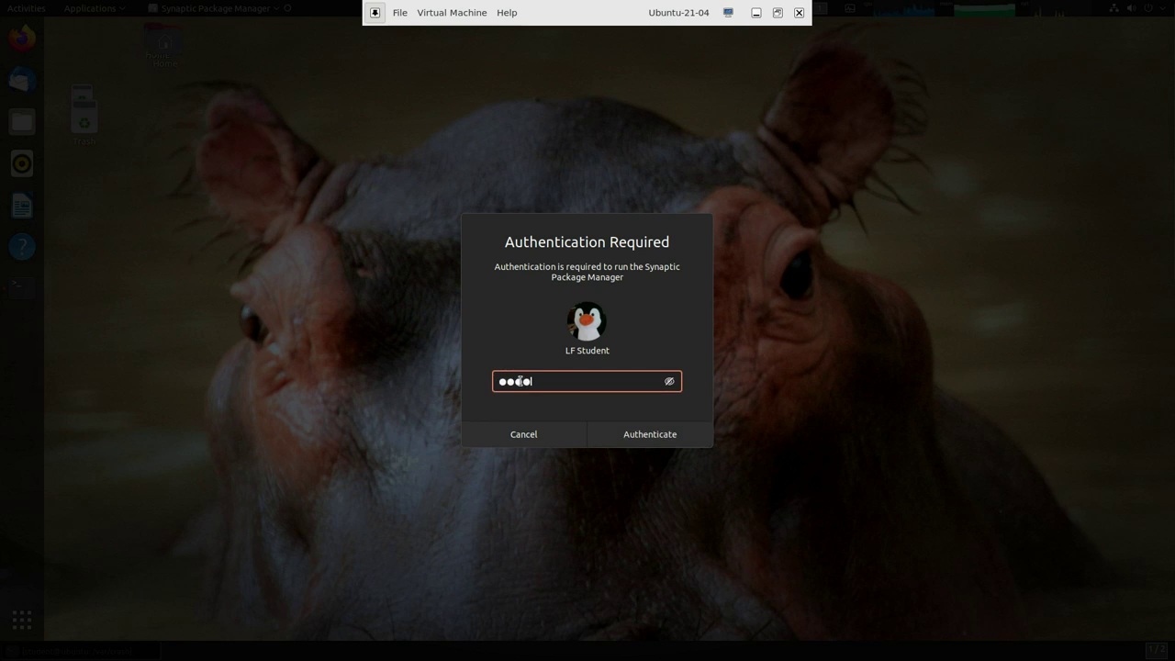
{"action": "type", "text": "d"}
{"action": "key", "text": "BackSpace"}
{"action": "key", "text": "BackSpace"}
{"action": "key", "text": "BackSpace"}
{"action": "key", "text": "BackSpace"}
{"action": "type", "text": "student"}
{"action": "key", "text": "Return"}
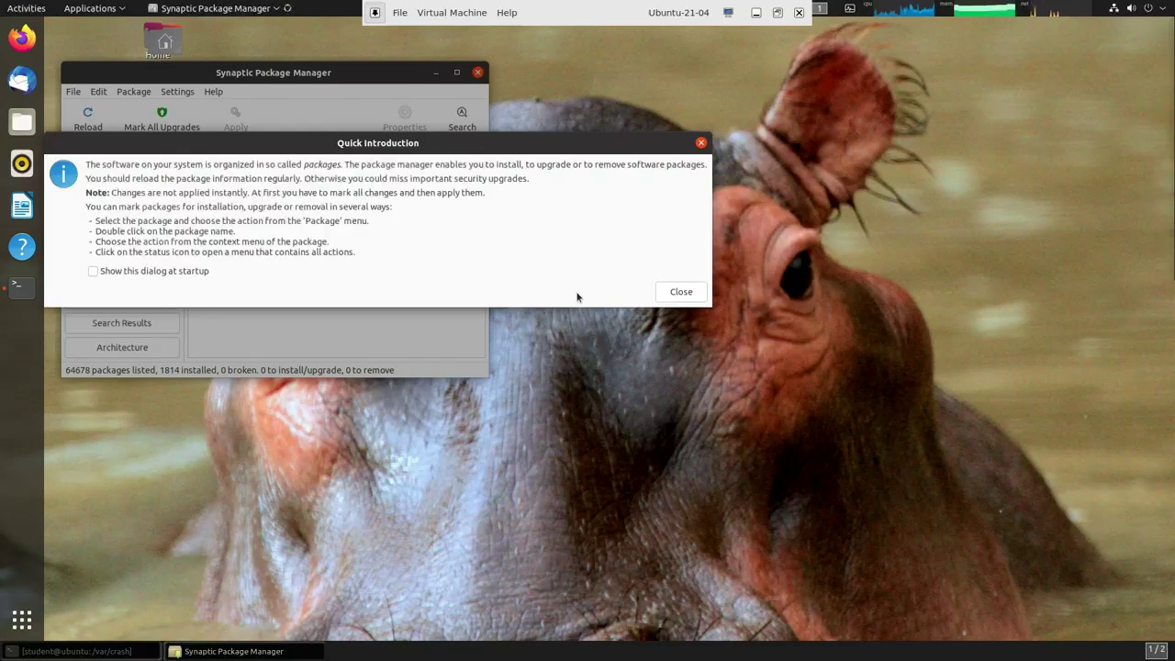
{"action": "left_click", "coordinate": [687, 293]}
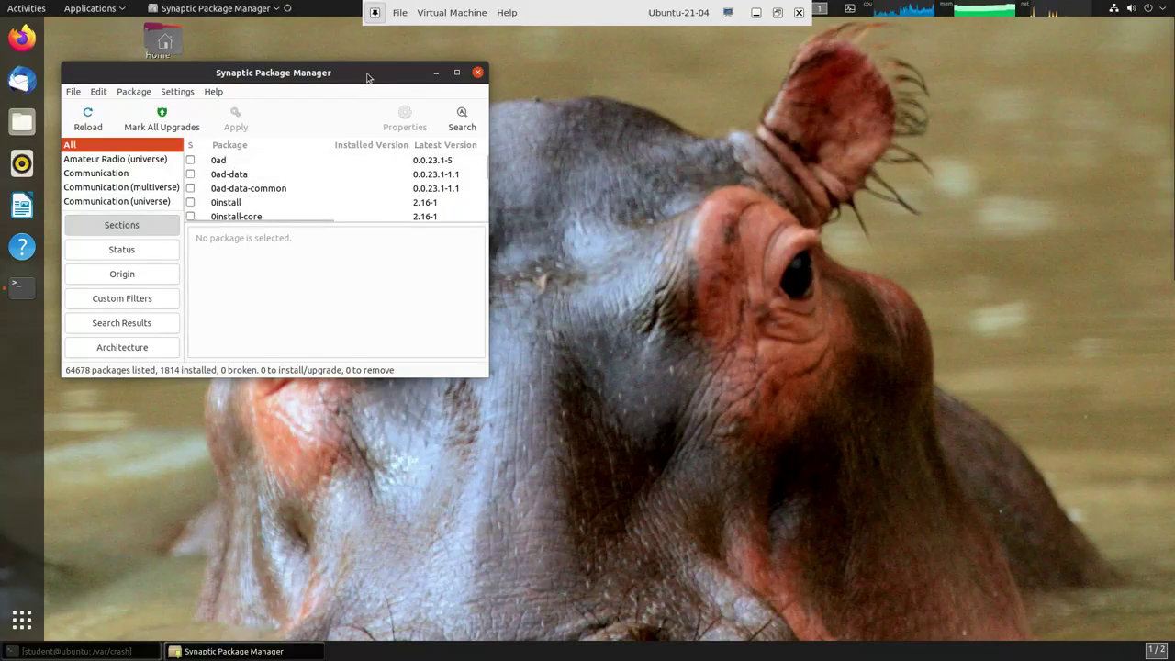
- Move the Synaptic window toward the screen centre and enlarge it to show more packages
{"action": "left_click_drag", "start_coordinate": [367, 76], "coordinate": [553, 59]}
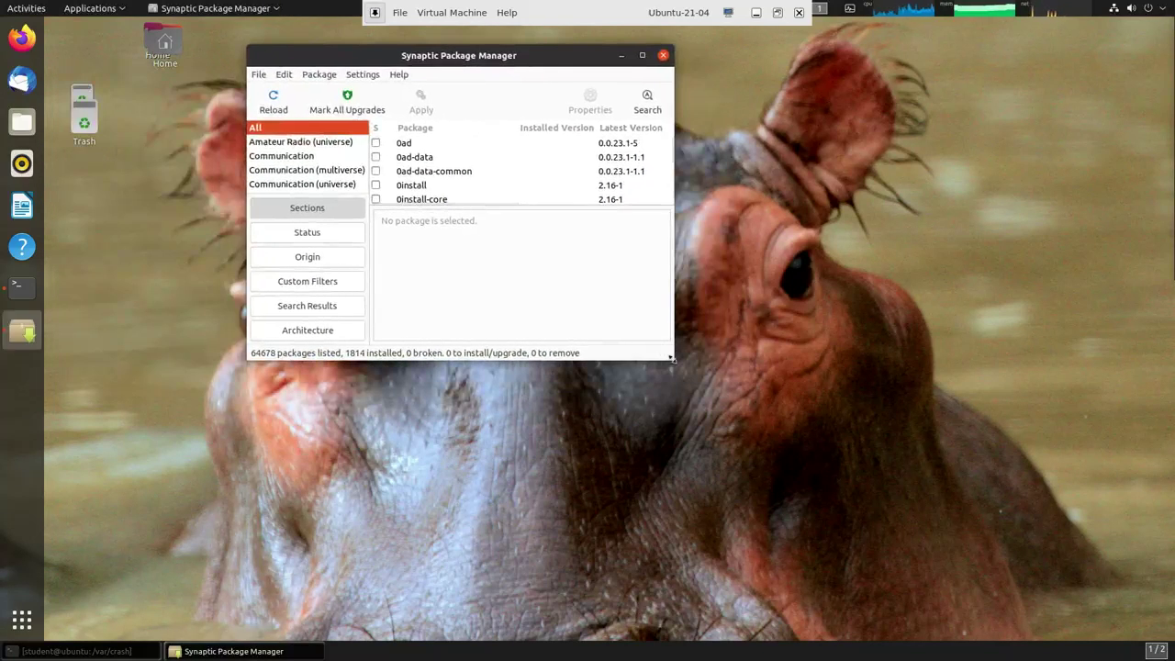
{"action": "left_click_drag", "start_coordinate": [673, 361], "coordinate": [1102, 636]}
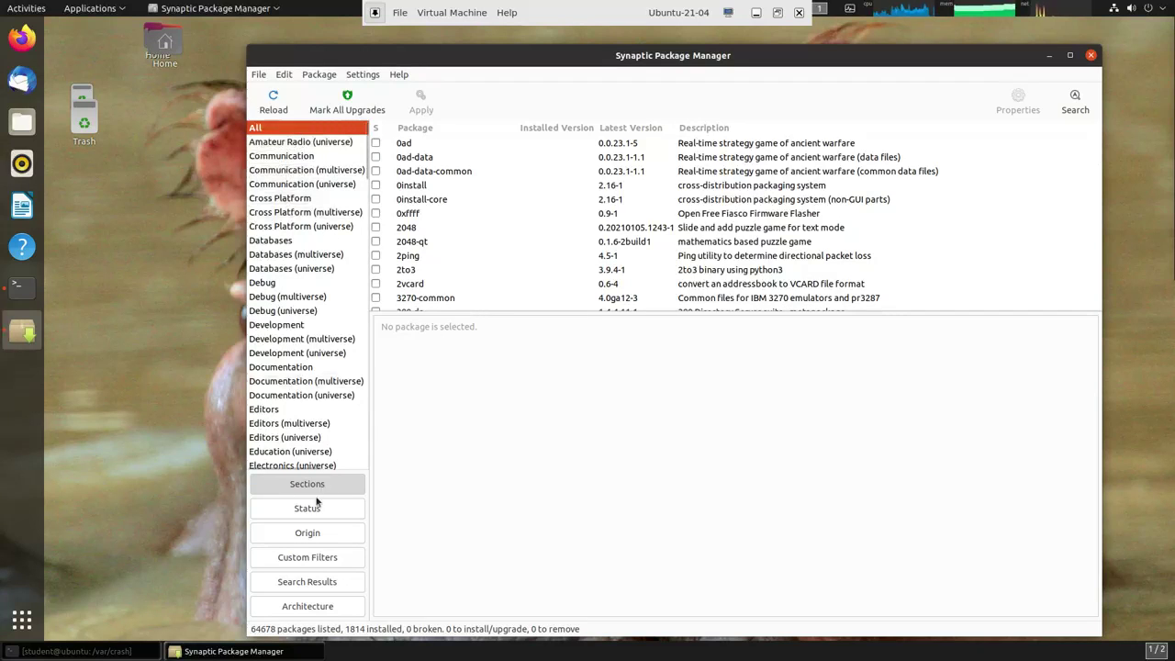
- Search Synaptic's packages for 'terminal', narrowing the list to 840 matches
{"action": "left_click", "coordinate": [313, 583]}
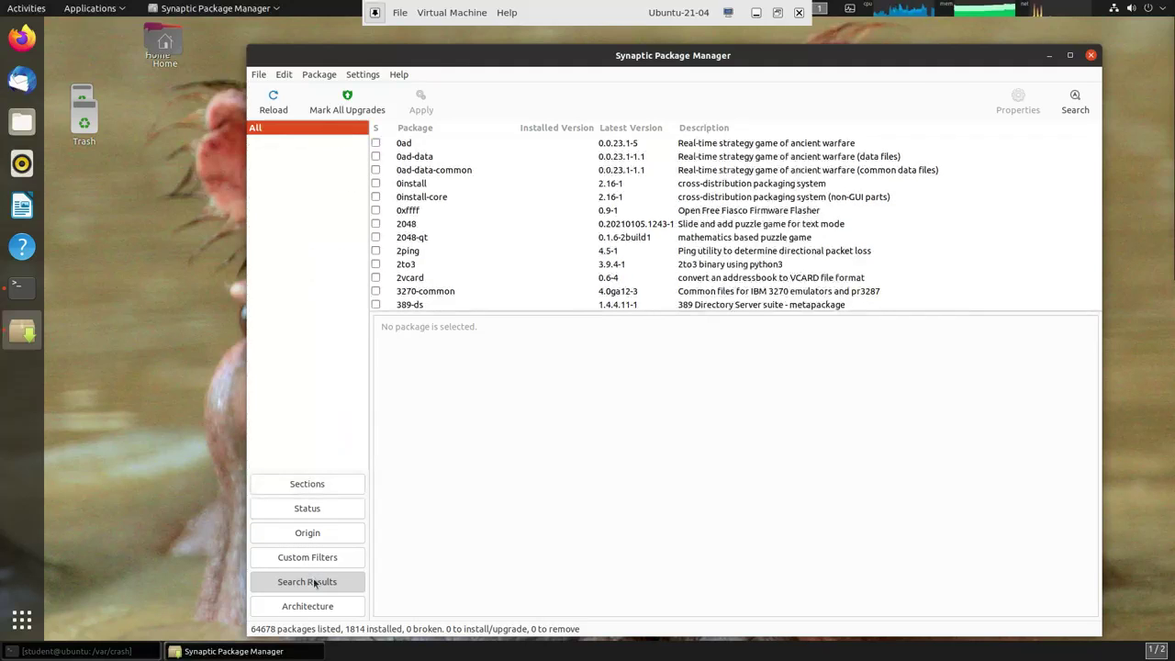
{"action": "left_click", "coordinate": [308, 486]}
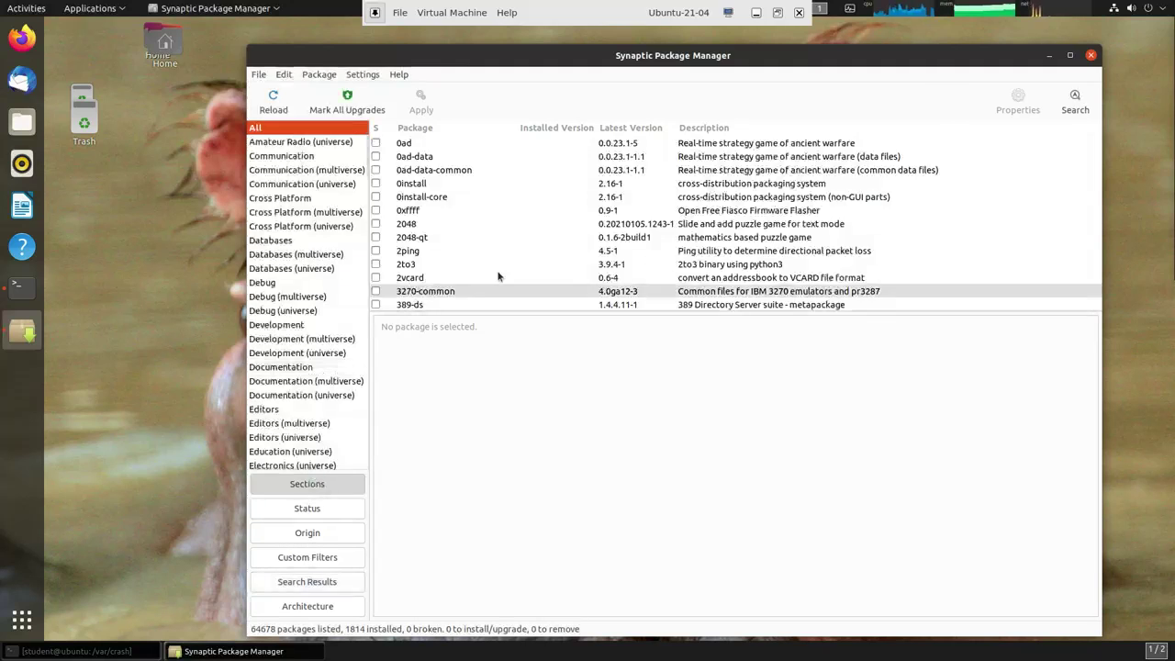
{"action": "left_click", "coordinate": [1076, 101]}
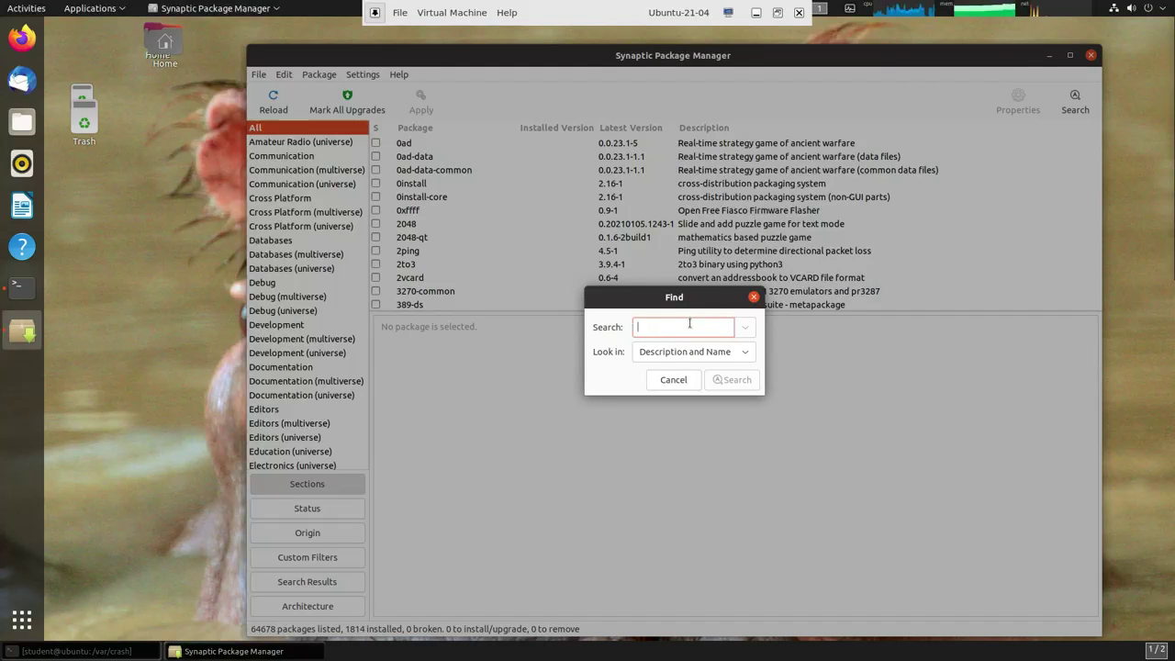
{"action": "type", "text": "terminal"}
{"action": "key", "text": "Return"}
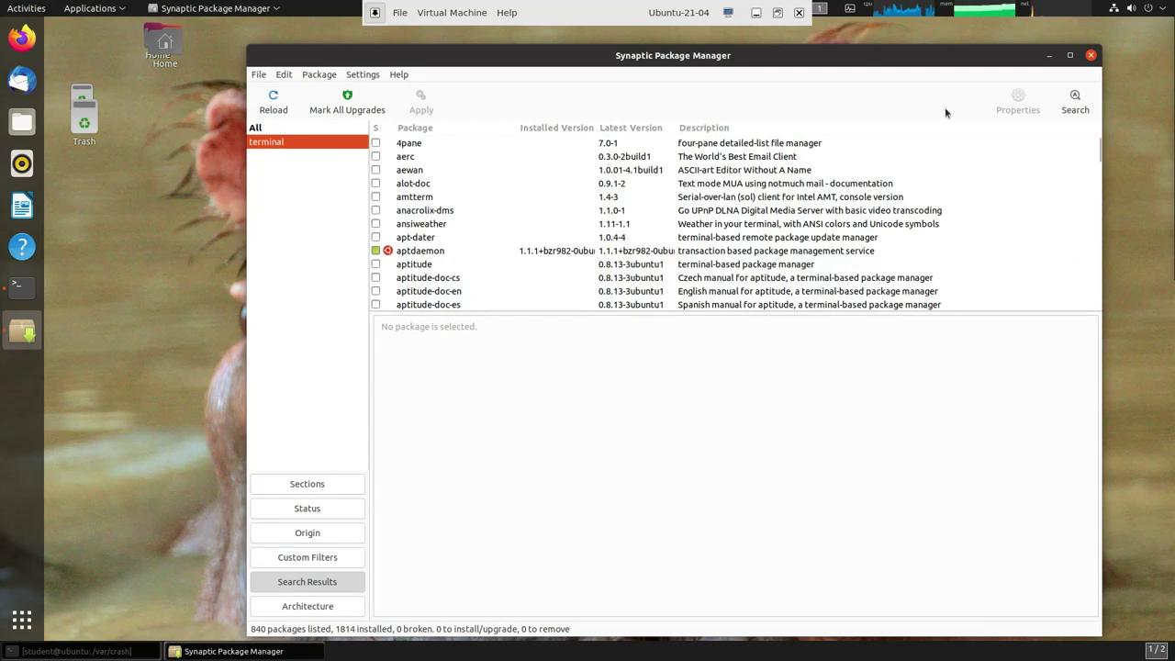
- Re-run the 'terminal' search with Look in set to Name, then scroll the 38 results
{"action": "left_click", "coordinate": [1075, 101]}
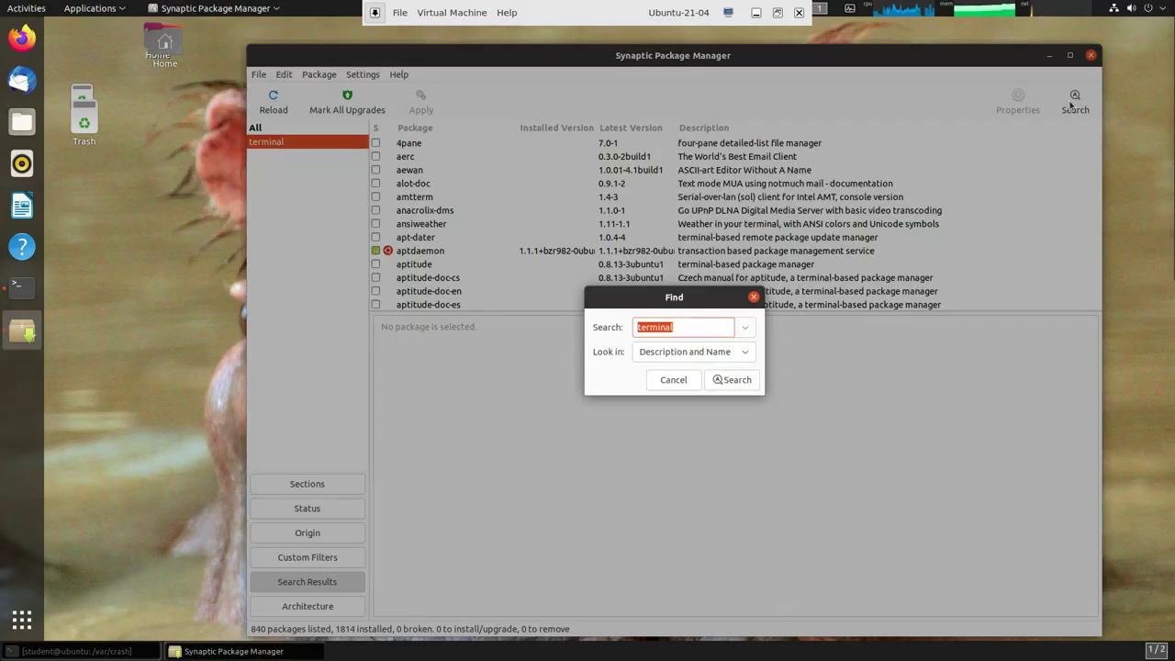
{"action": "left_click", "coordinate": [738, 355]}
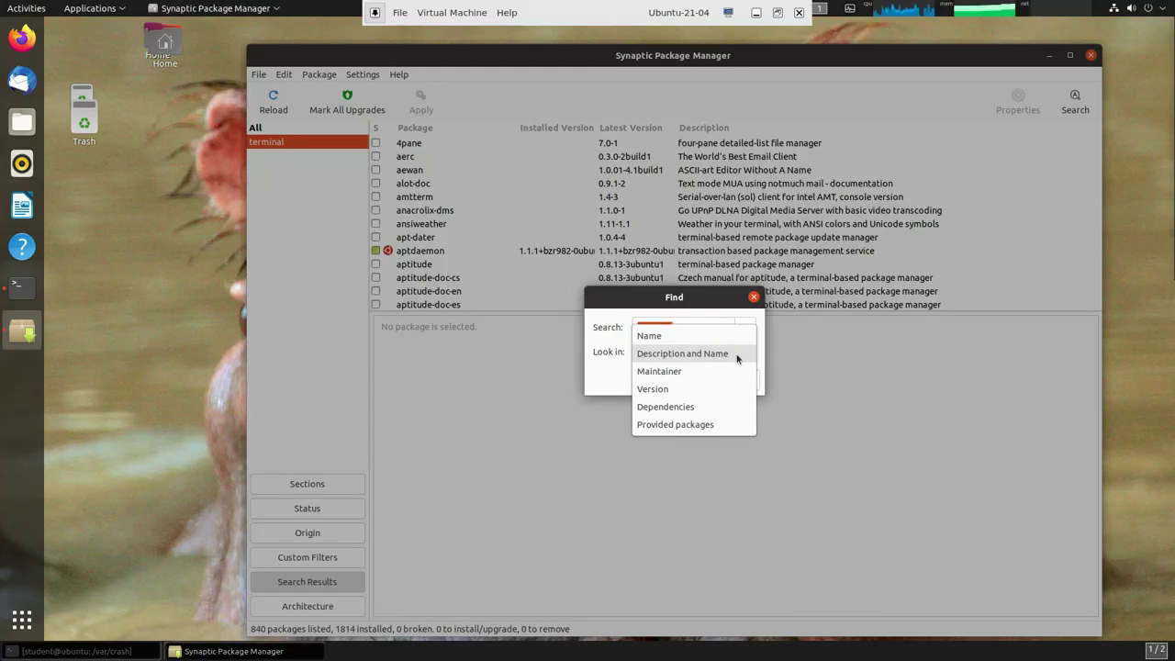
{"action": "left_click", "coordinate": [654, 336]}
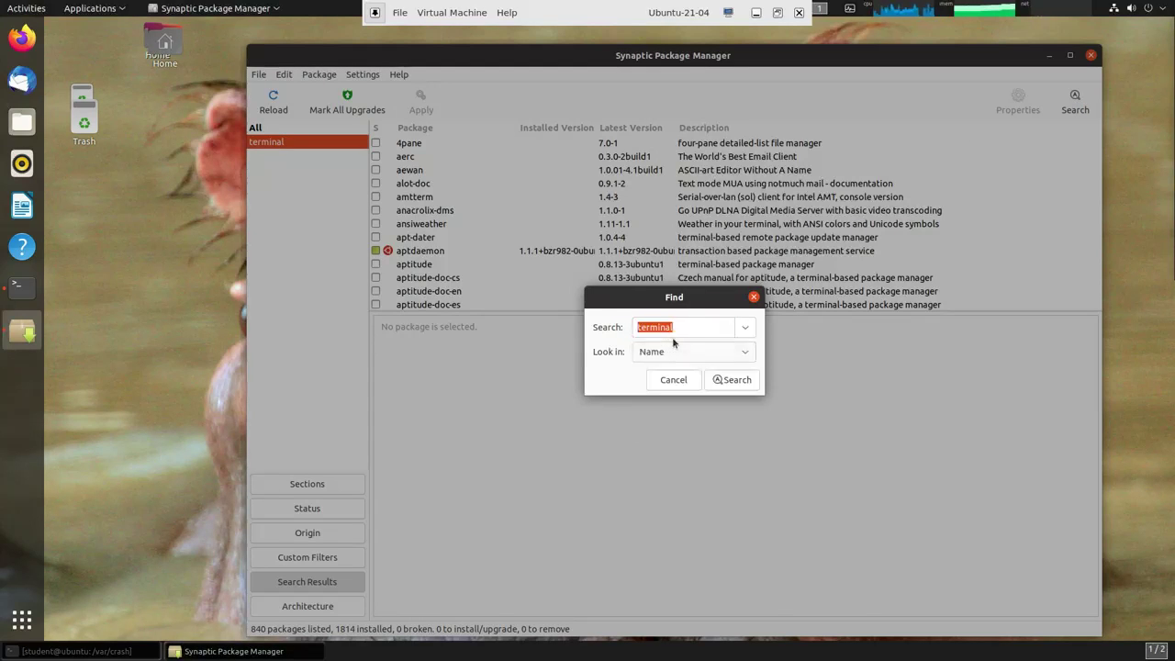
{"action": "left_click", "coordinate": [732, 380]}
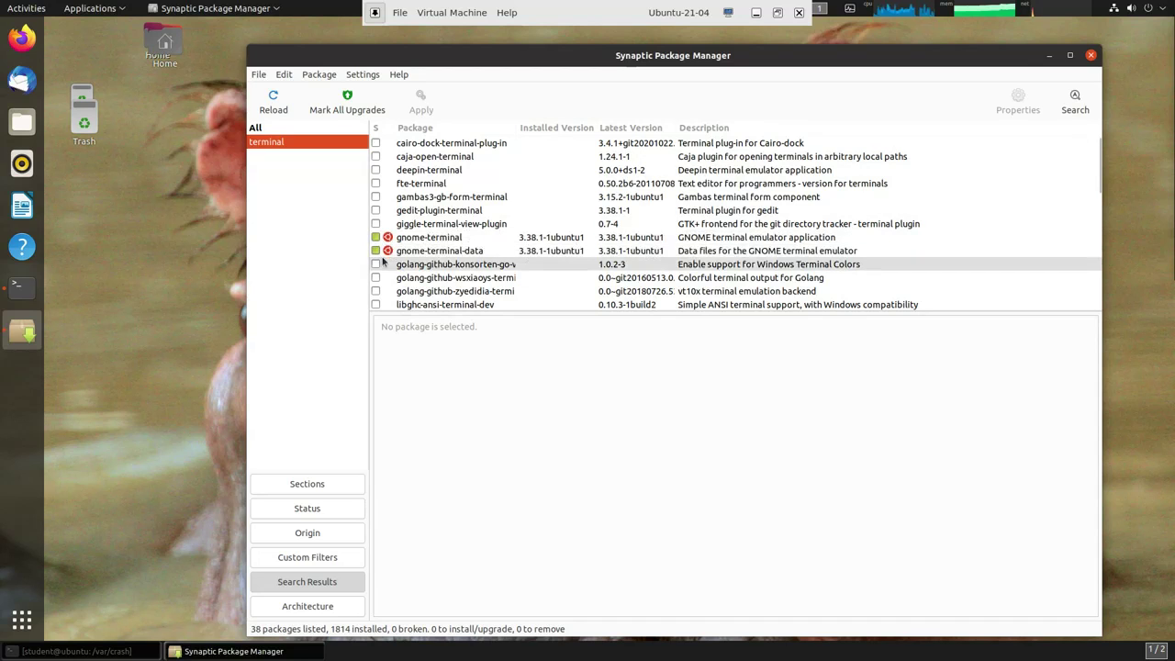
{"action": "scroll", "coordinate": [456, 234], "scroll_direction": "down", "scroll_amount": 2}
{"action": "scroll", "coordinate": [457, 234], "scroll_direction": "down", "scroll_amount": 4}
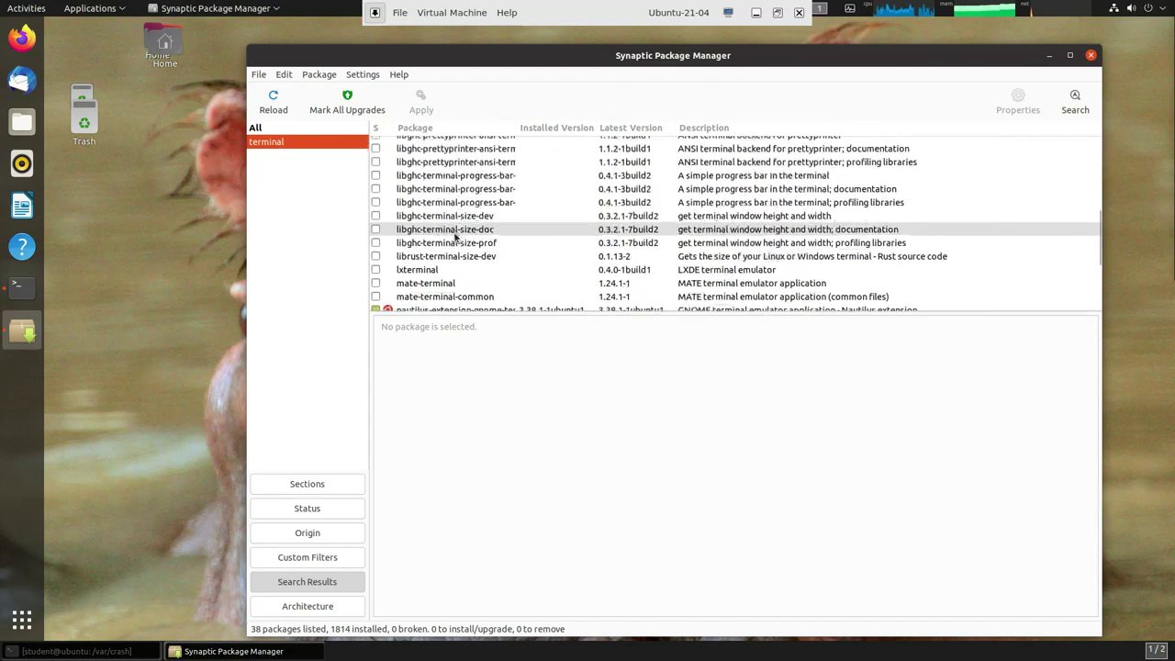
{"action": "scroll", "coordinate": [456, 237], "scroll_direction": "down", "scroll_amount": 1}
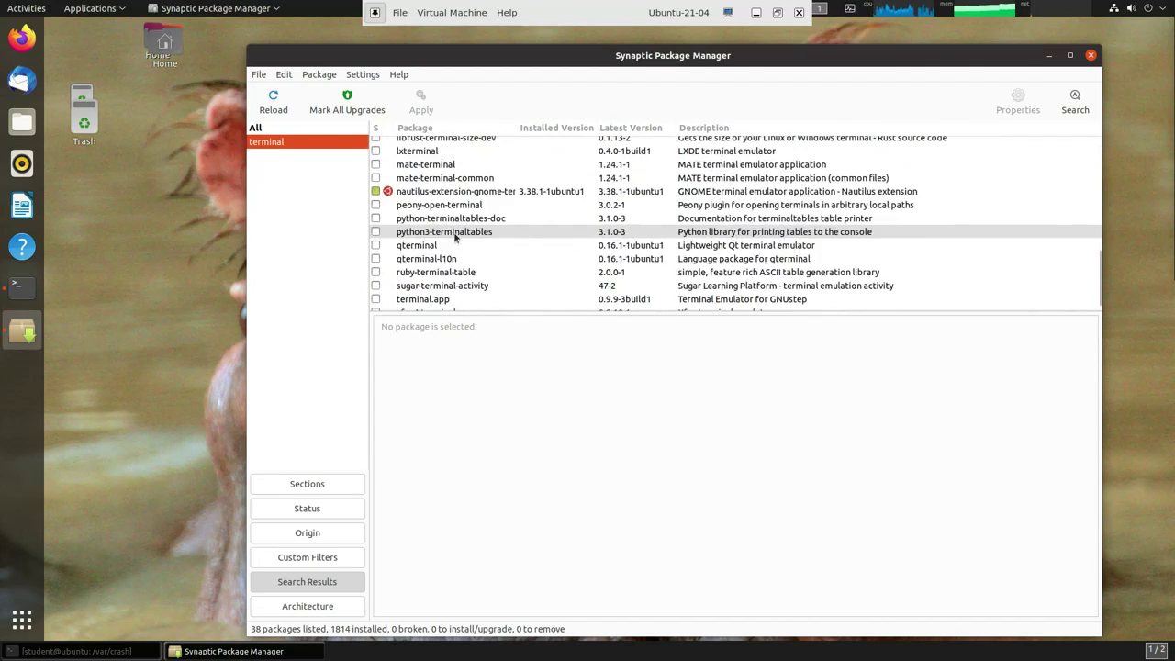
{"action": "scroll", "coordinate": [456, 237], "scroll_direction": "down", "scroll_amount": 1}
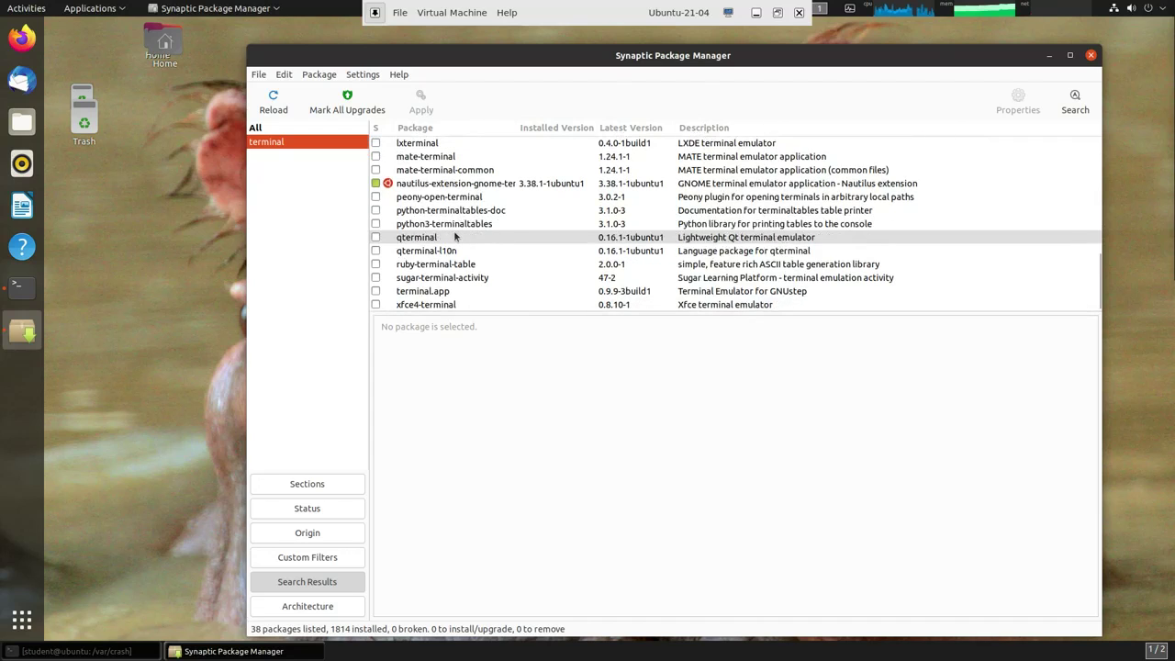
{"action": "left_click", "coordinate": [452, 237]}
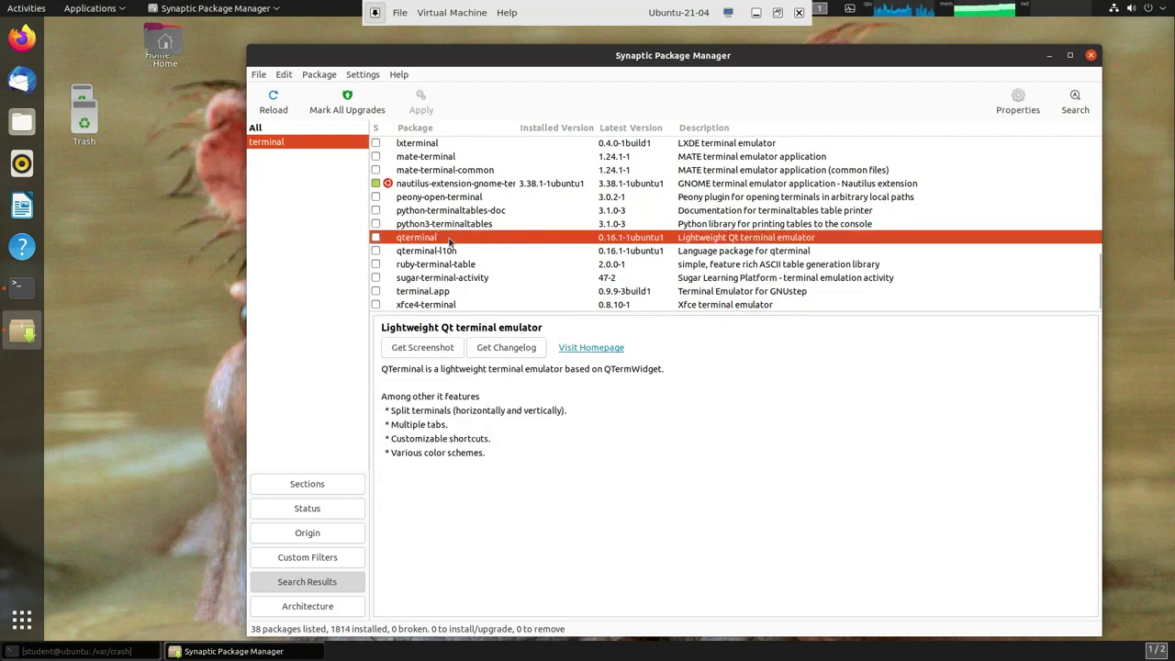
{"action": "right_click", "coordinate": [397, 237]}
{"action": "key", "text": "Escape"}
{"action": "right_click", "coordinate": [393, 239]}
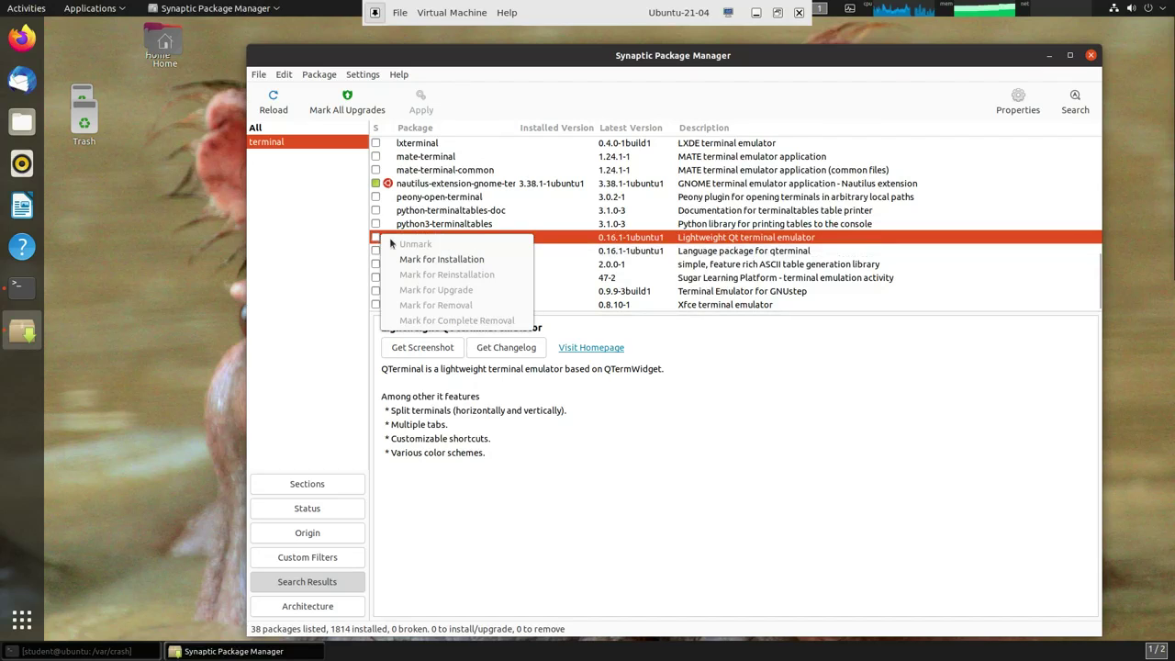
{"action": "left_click", "coordinate": [438, 260]}
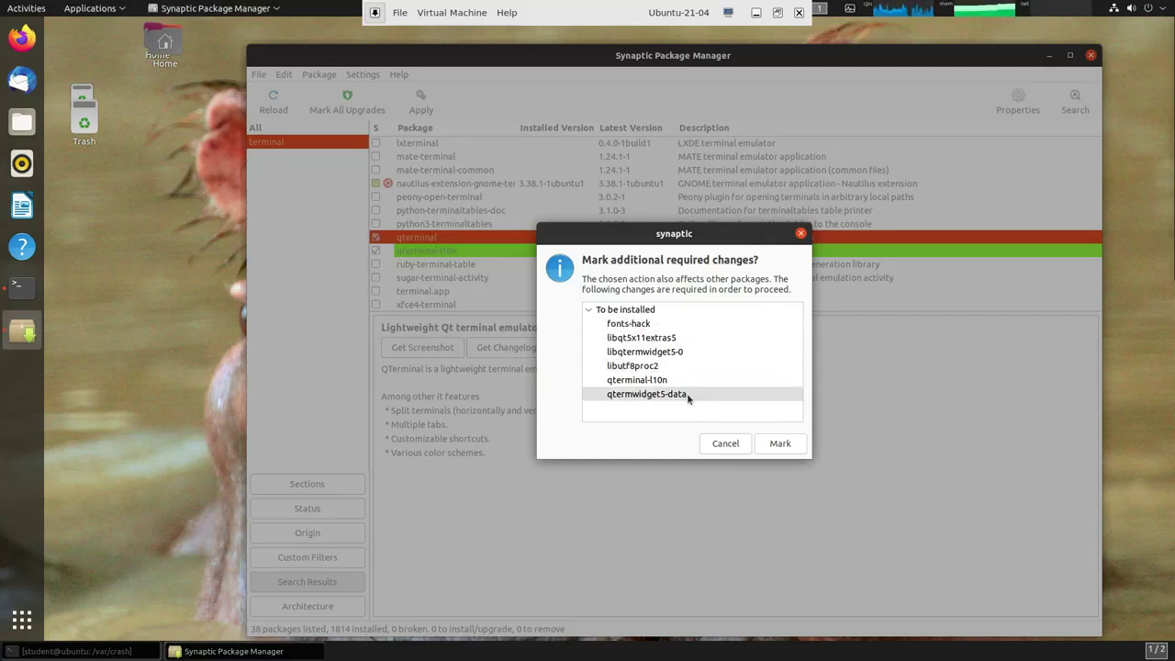
{"action": "left_click", "coordinate": [725, 444]}
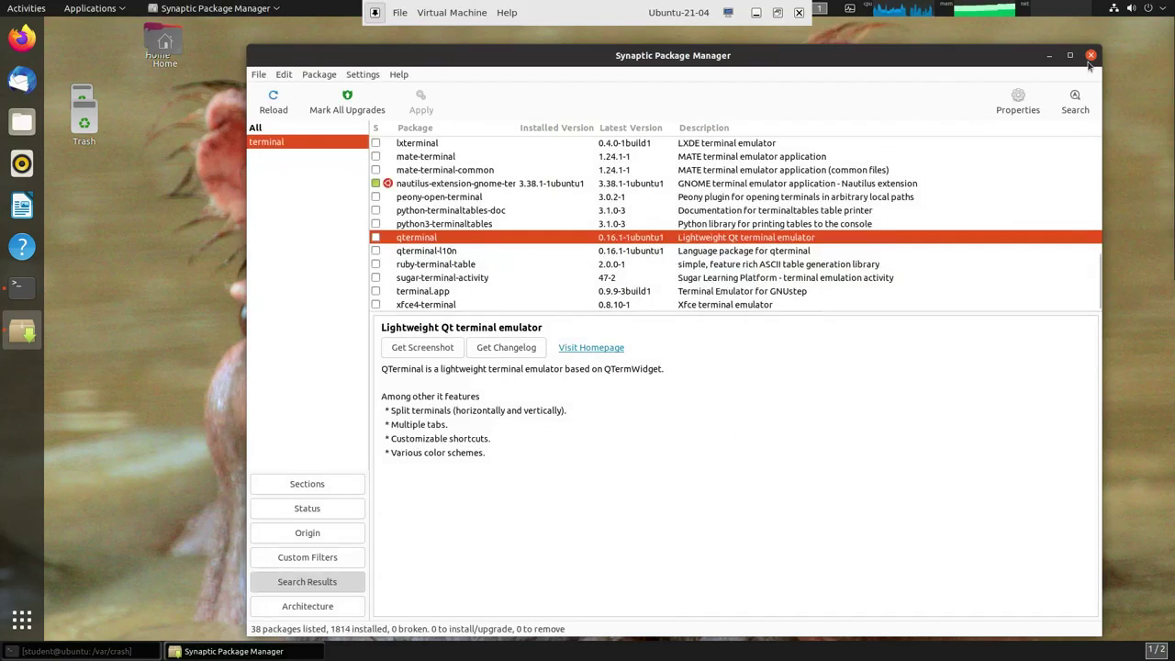
- Close the Synaptic Package Manager window to return to the desktop
{"action": "left_click", "coordinate": [1091, 56]}
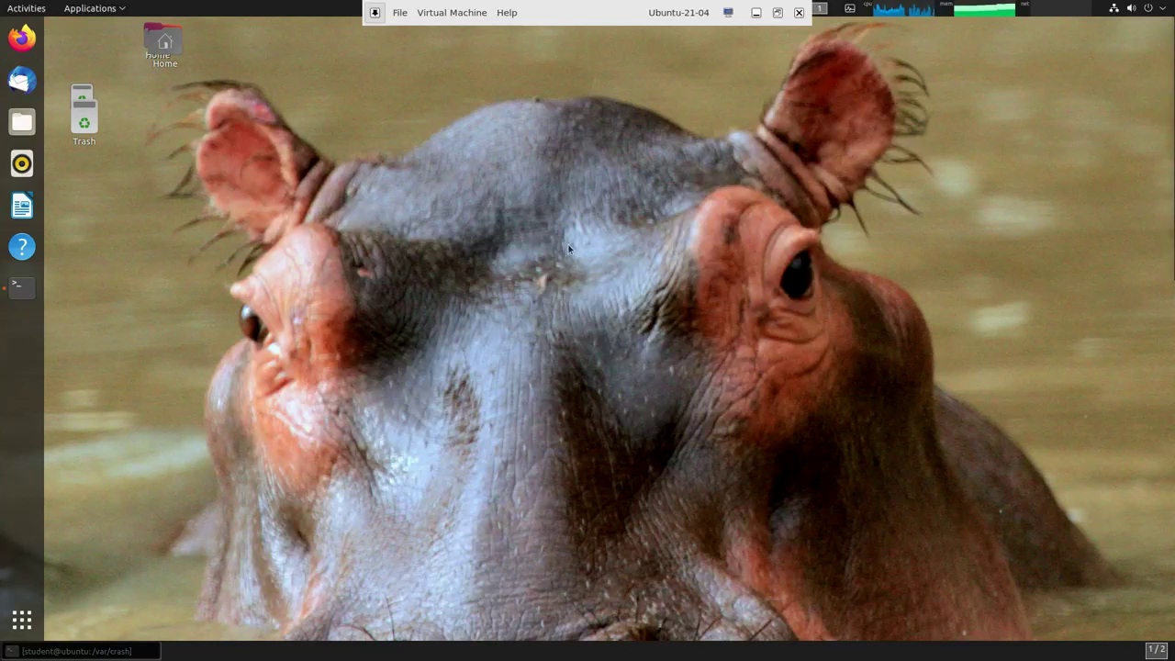